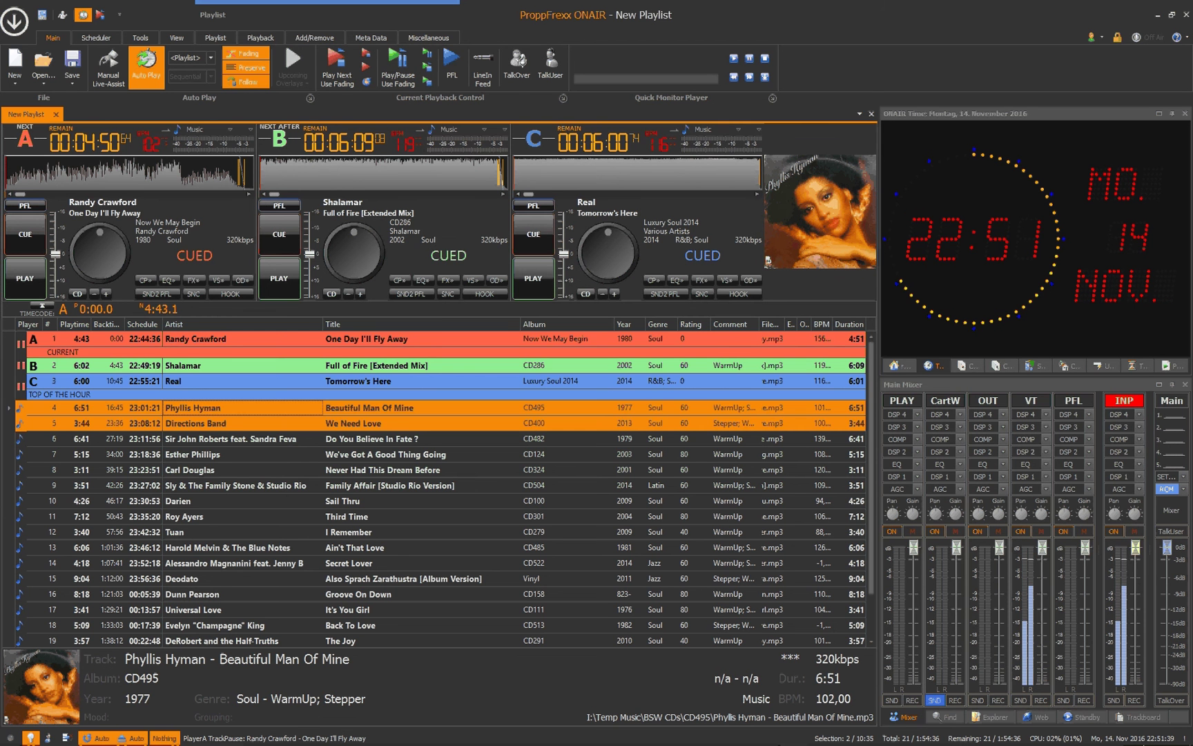
Select only the Phyllis Hyman row in the soul playlist, deselecting Directions Band.
{"action": "left_click", "coordinate": [207, 408]}
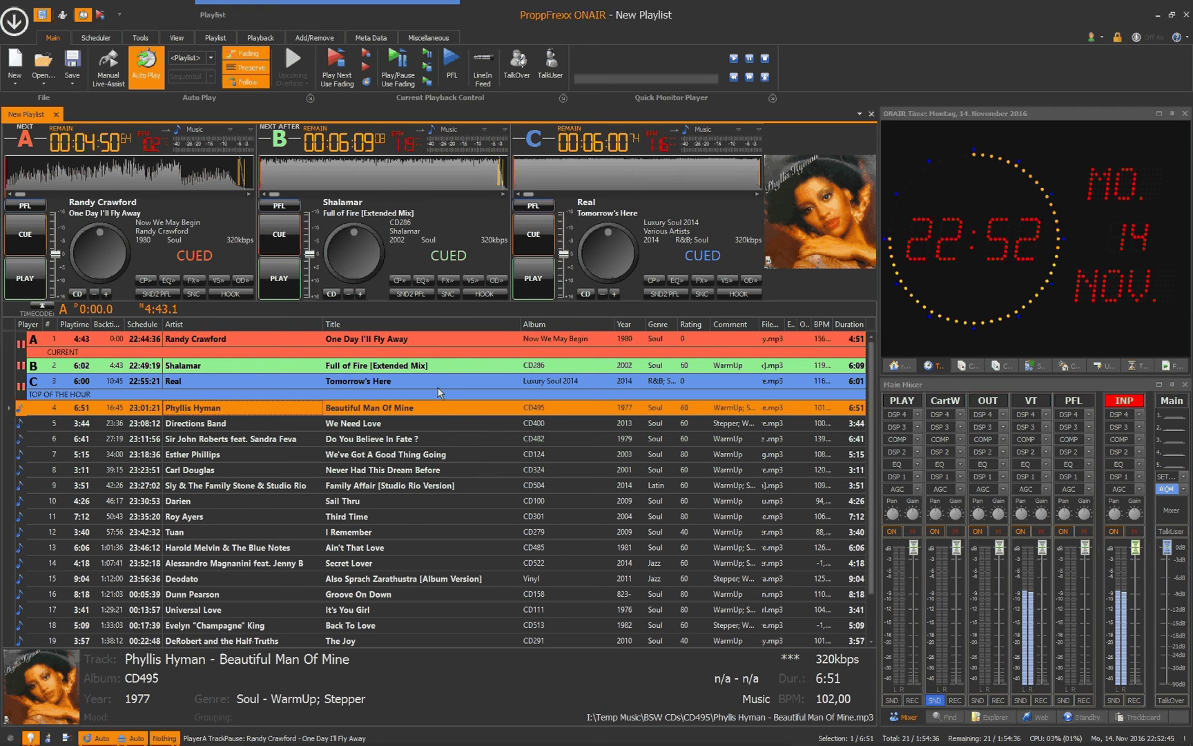
{"action": "key", "text": "F2"}
{"action": "left_click", "coordinate": [373, 486]}
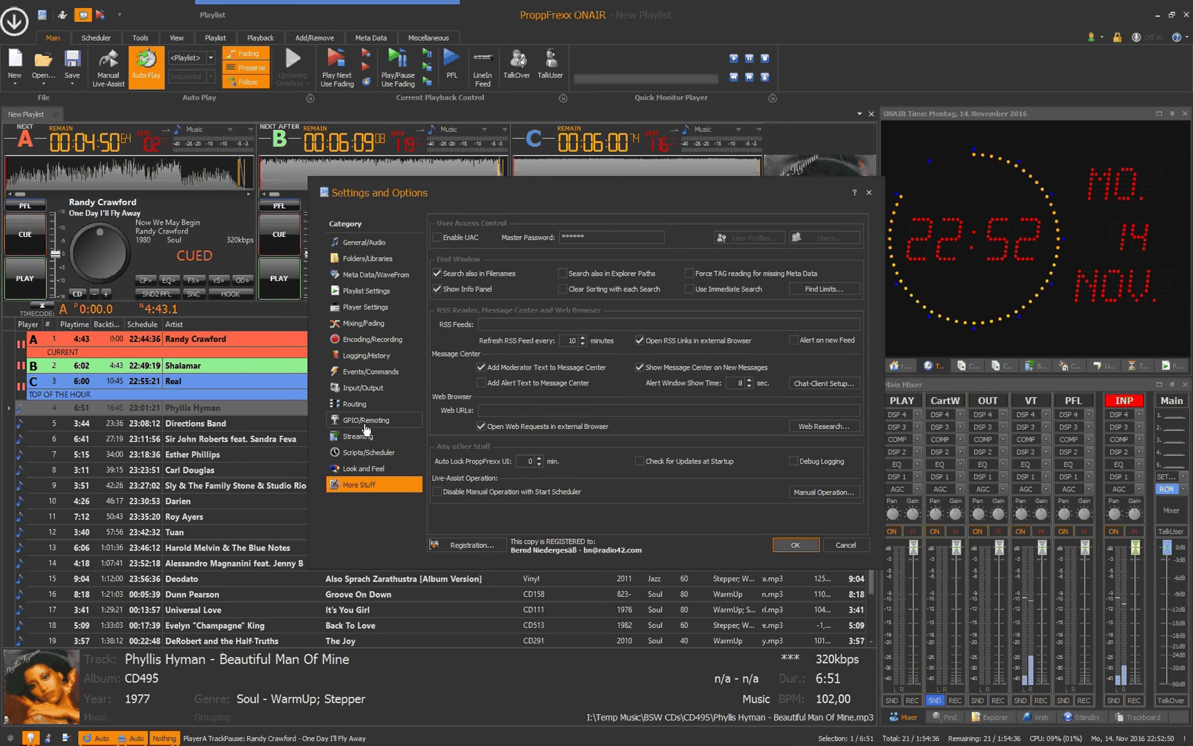
{"action": "left_click", "coordinate": [364, 468]}
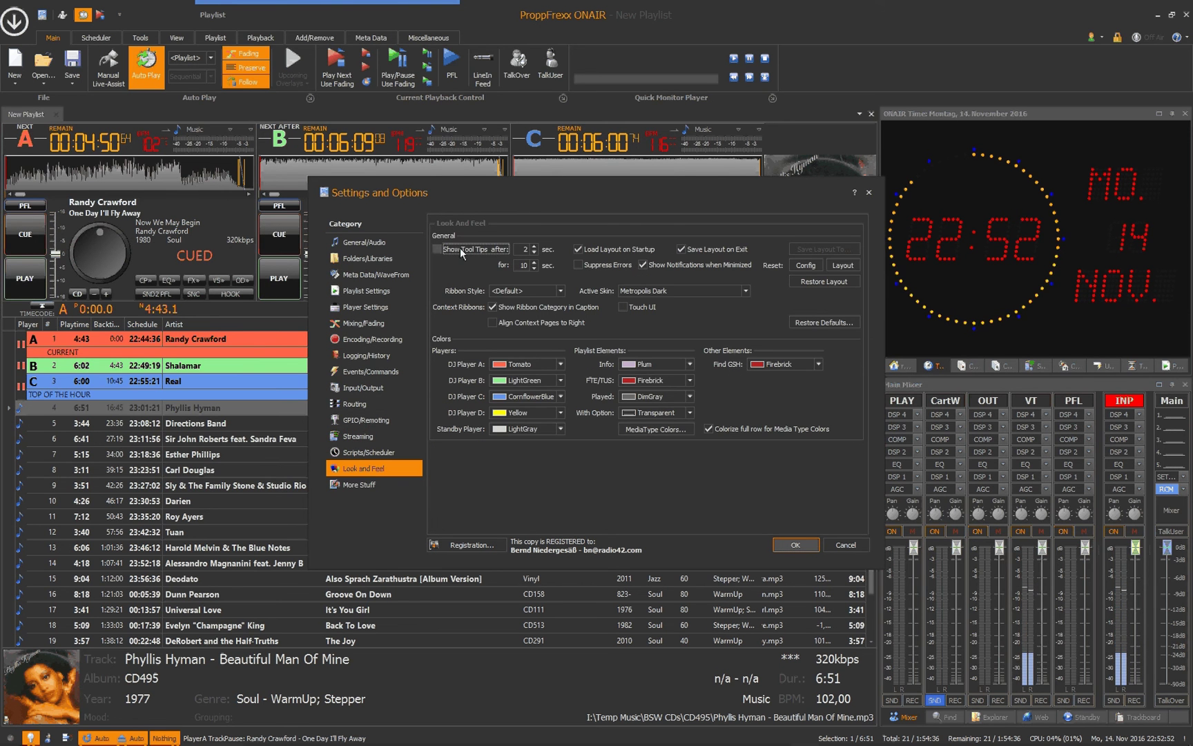
{"action": "left_click", "coordinate": [793, 545]}
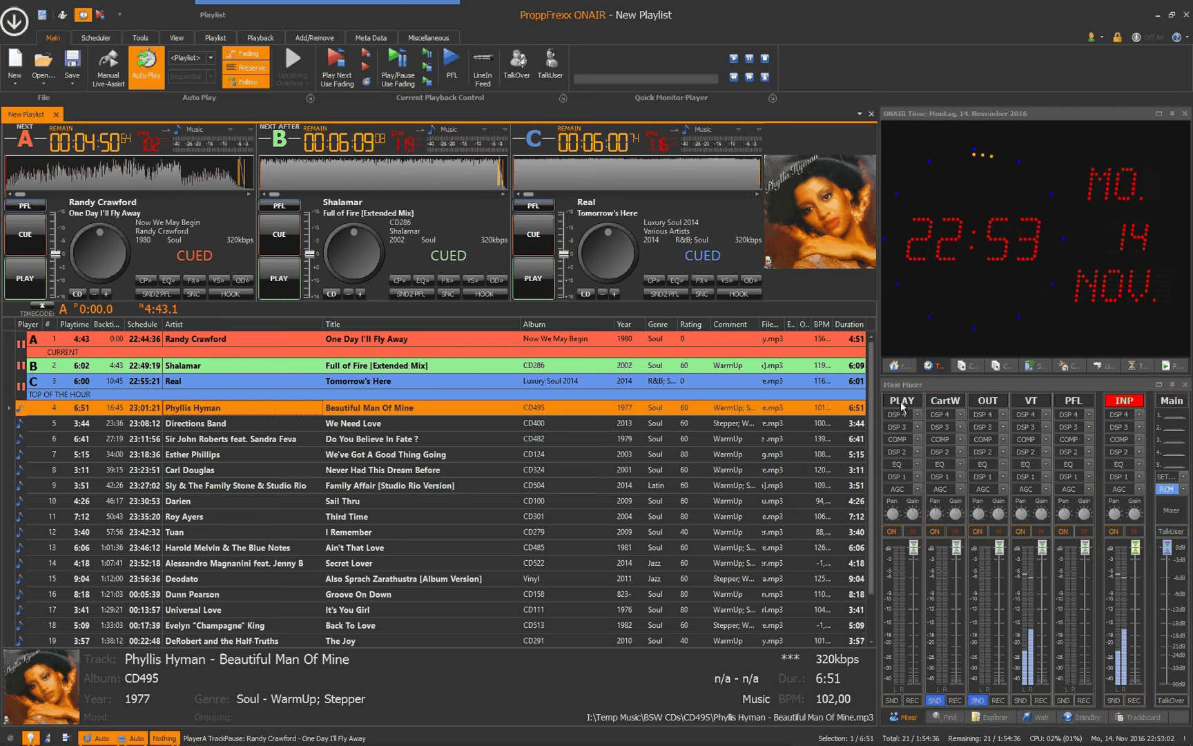
Open the INP microphone channel's Input Device Configuration, showing its ASIO M-Audio Delta input routed to VT.
{"action": "left_click", "coordinate": [936, 402]}
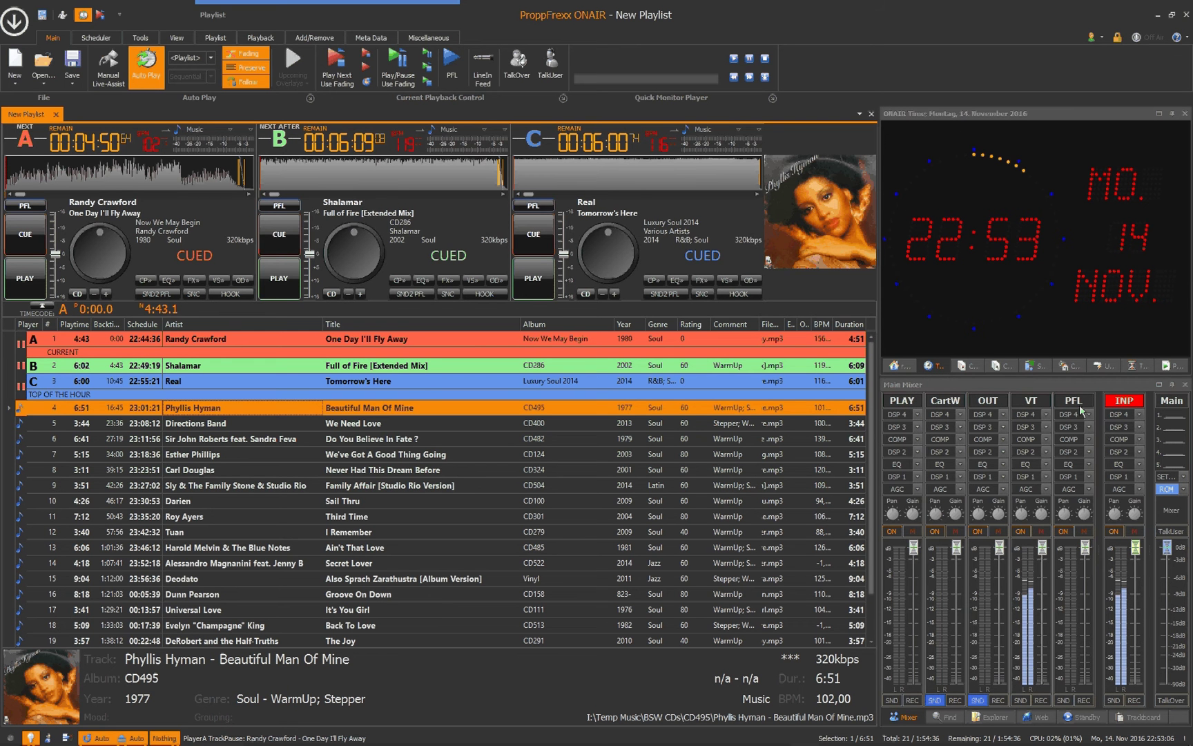
{"action": "left_click", "coordinate": [1119, 405]}
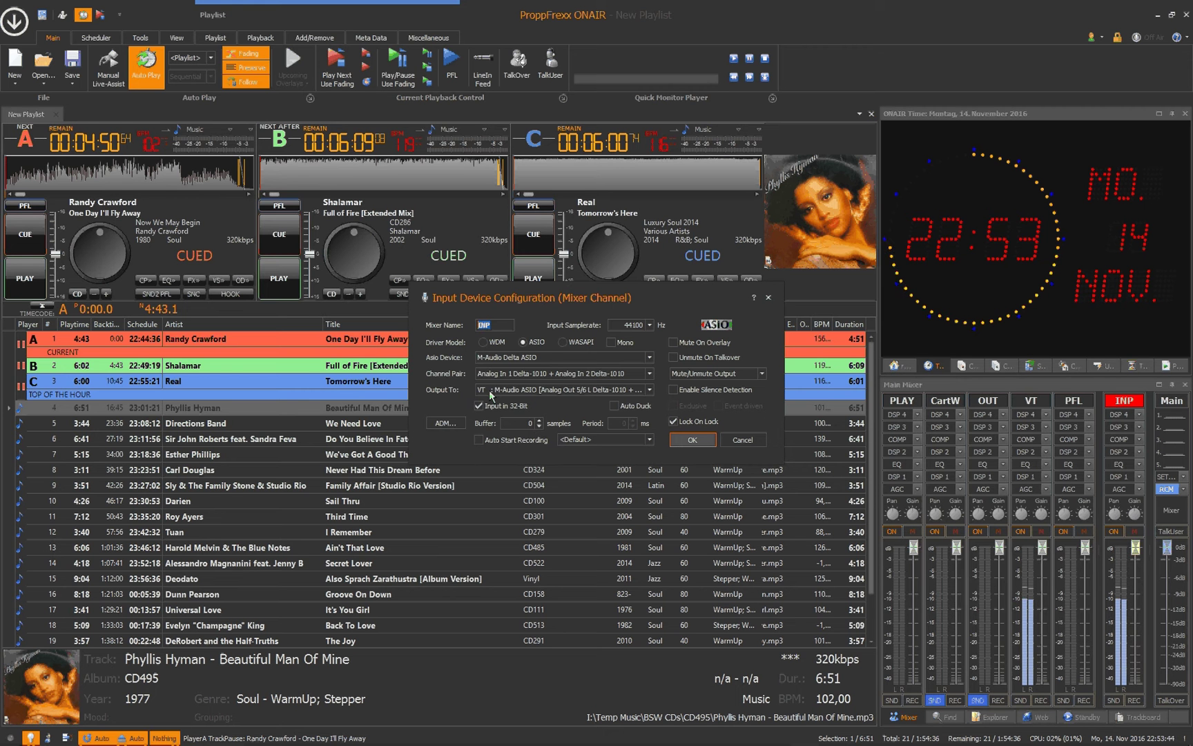
Confirm the INP Input Device Configuration with OK to return to the playlist and mixer.
{"action": "left_click", "coordinate": [692, 439]}
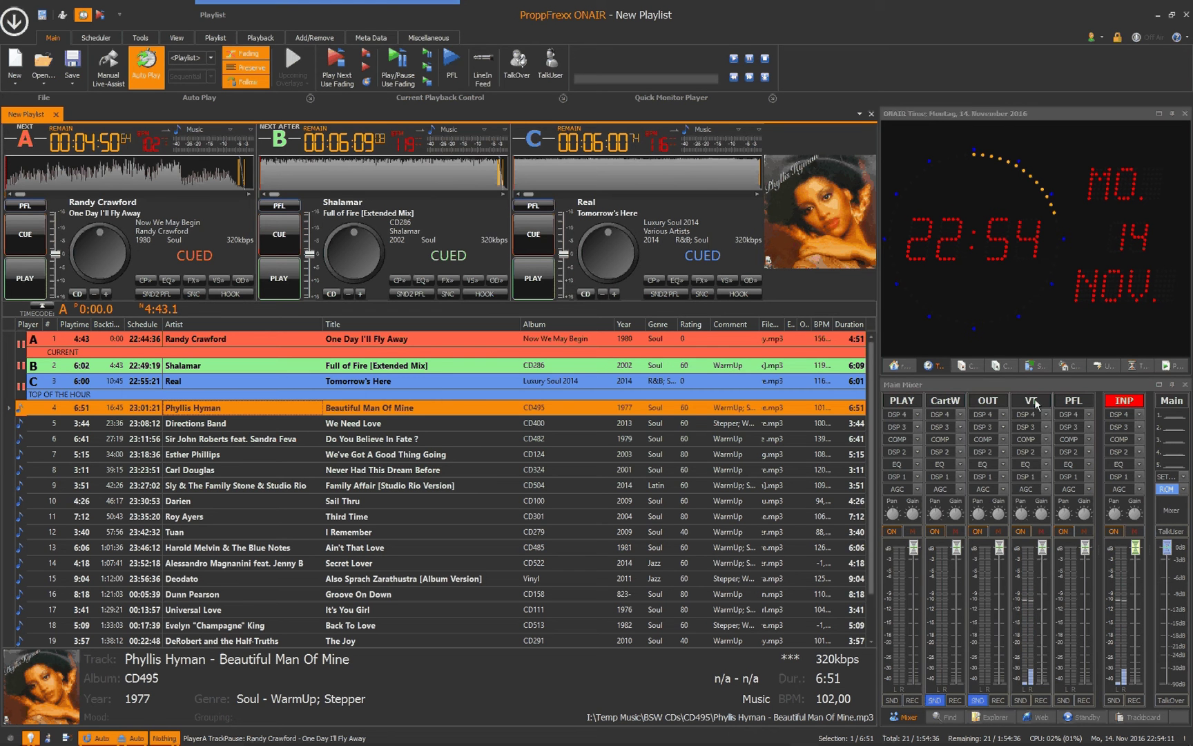
{"action": "left_click", "coordinate": [900, 401]}
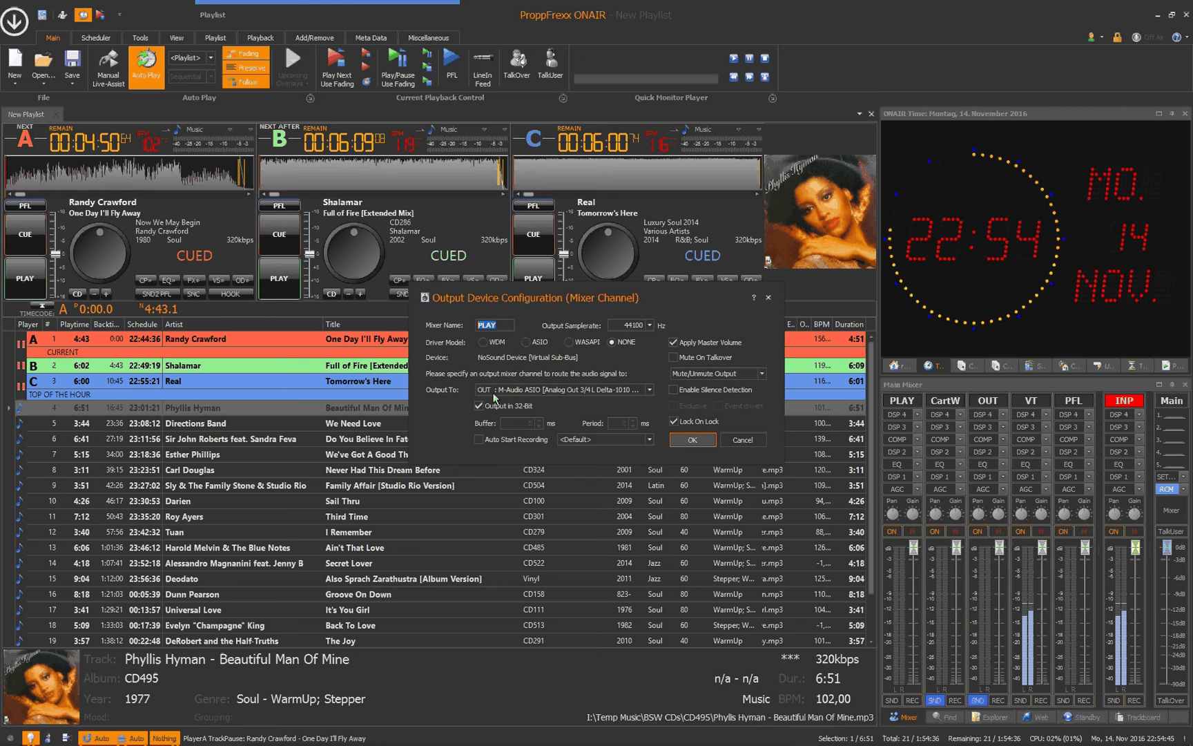
{"action": "left_click", "coordinate": [691, 440]}
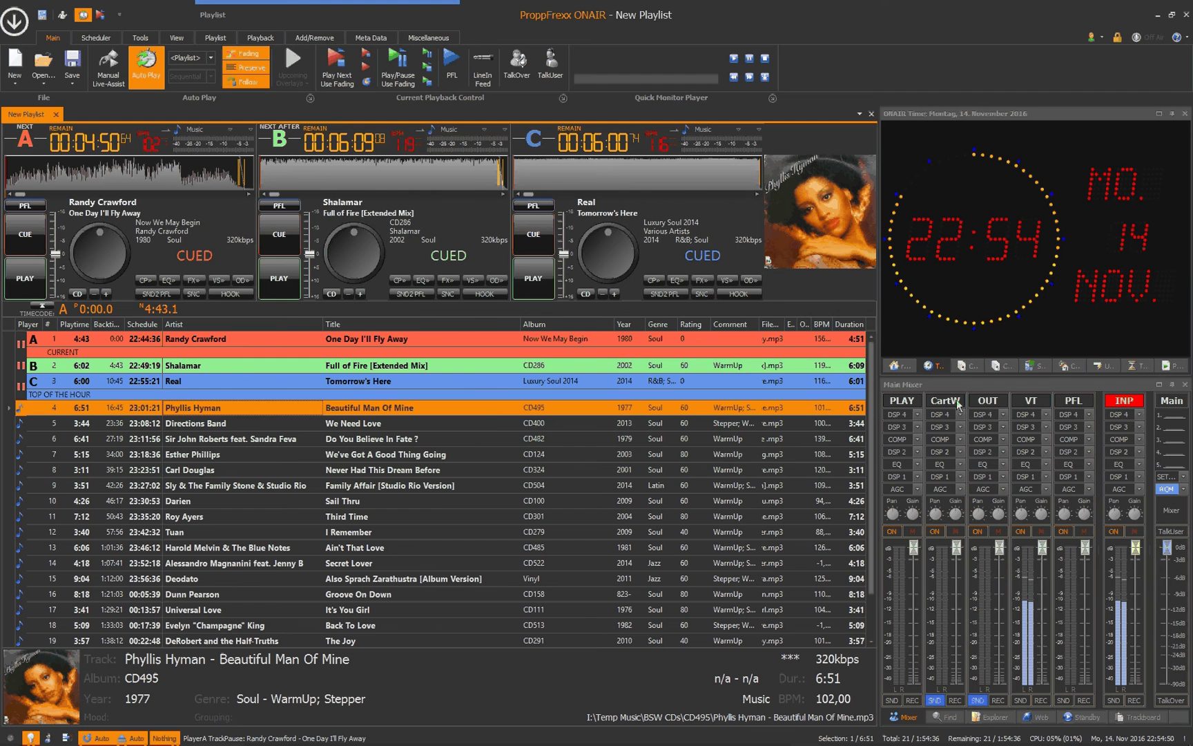
{"action": "left_click", "coordinate": [958, 405]}
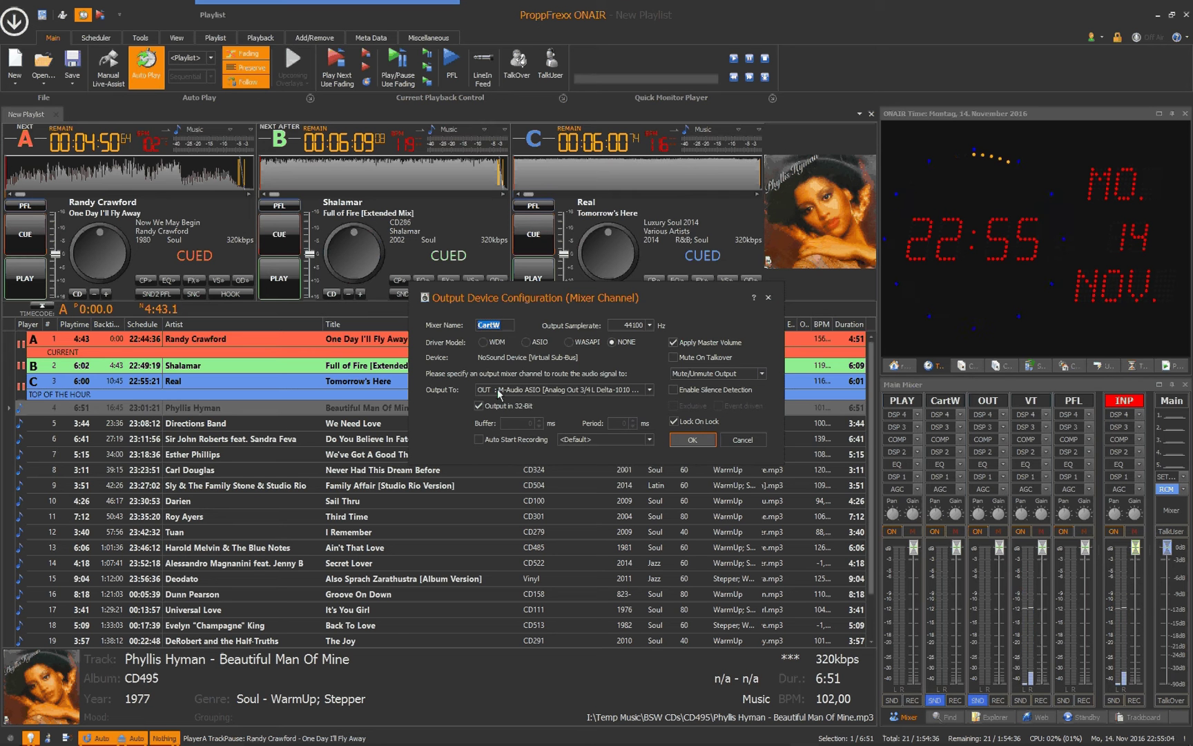
{"action": "left_click", "coordinate": [714, 440]}
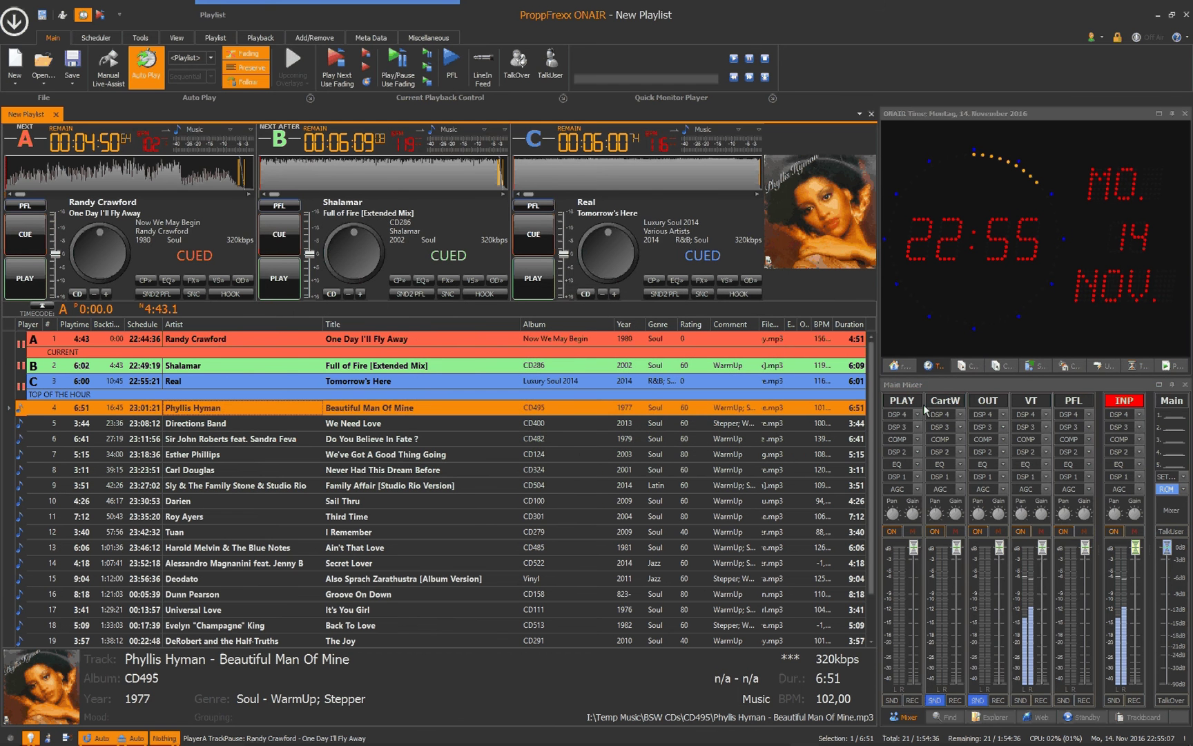
{"action": "left_click", "coordinate": [992, 405]}
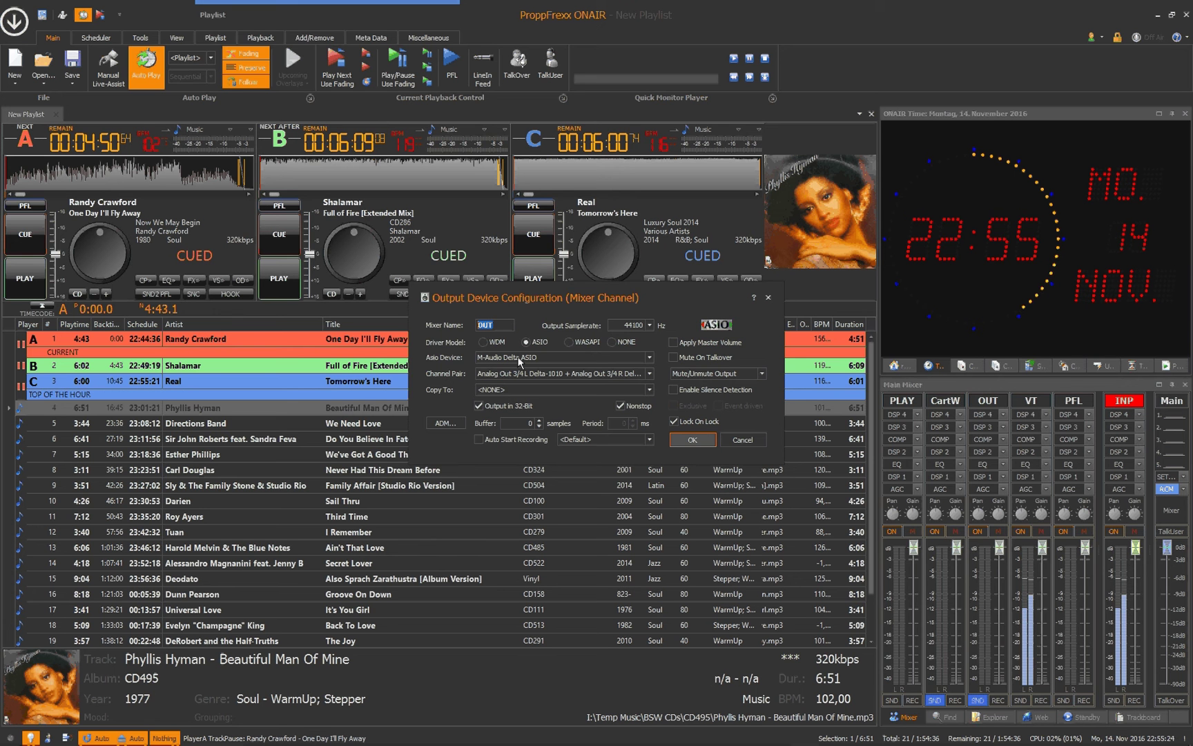
{"action": "left_click", "coordinate": [692, 439]}
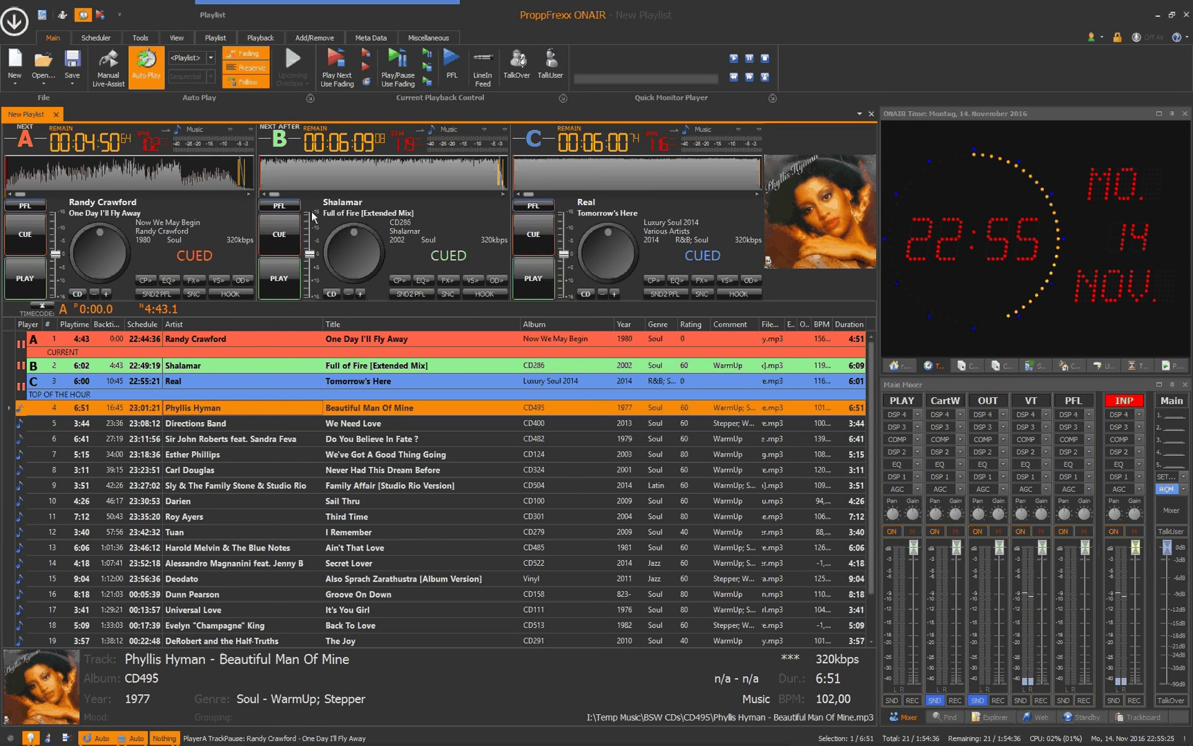
{"action": "left_click", "coordinate": [43, 15]}
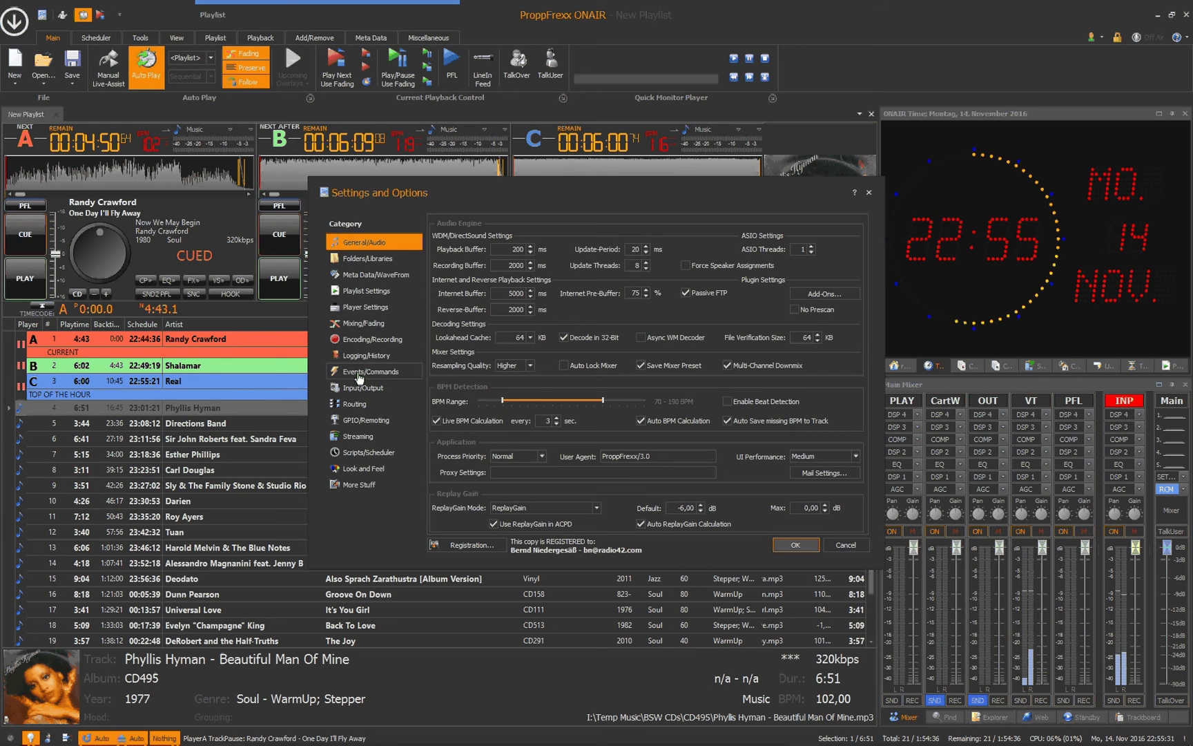
{"action": "left_click", "coordinate": [363, 407]}
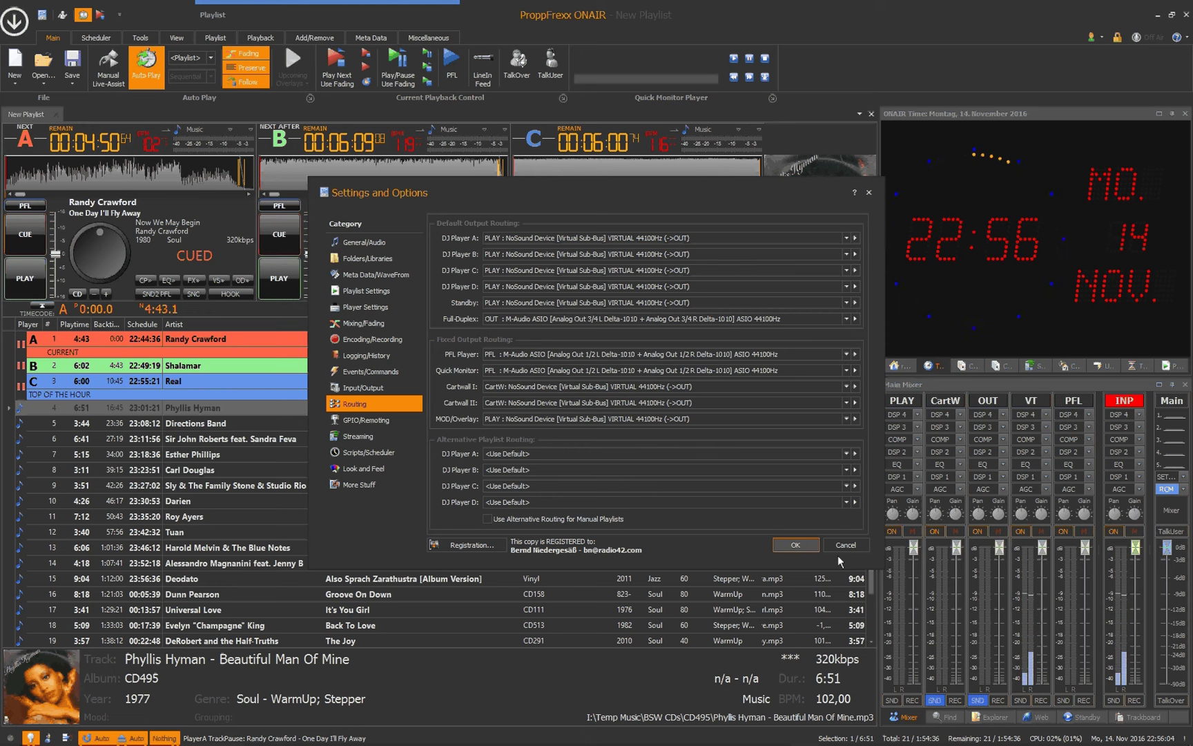
{"action": "left_click", "coordinate": [794, 543]}
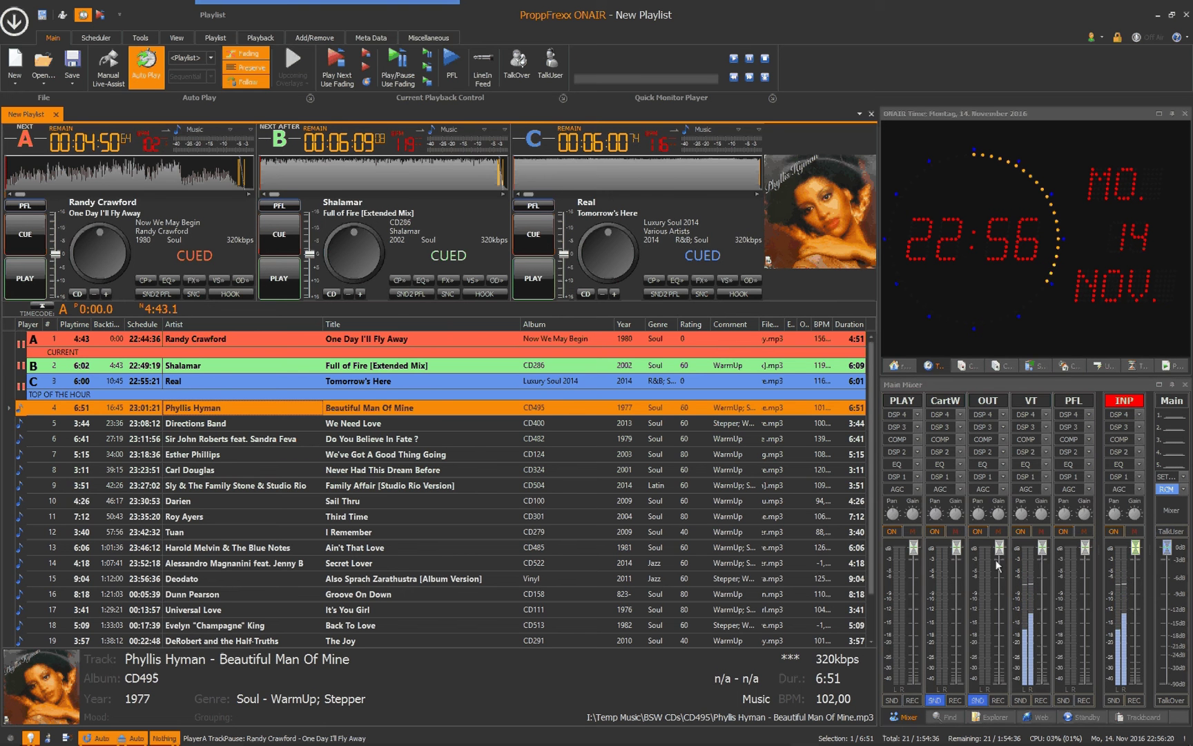
Play 'One Day I'll Fly Away' on Player A, toggling the OUT send off and back on.
{"action": "left_click", "coordinate": [27, 279]}
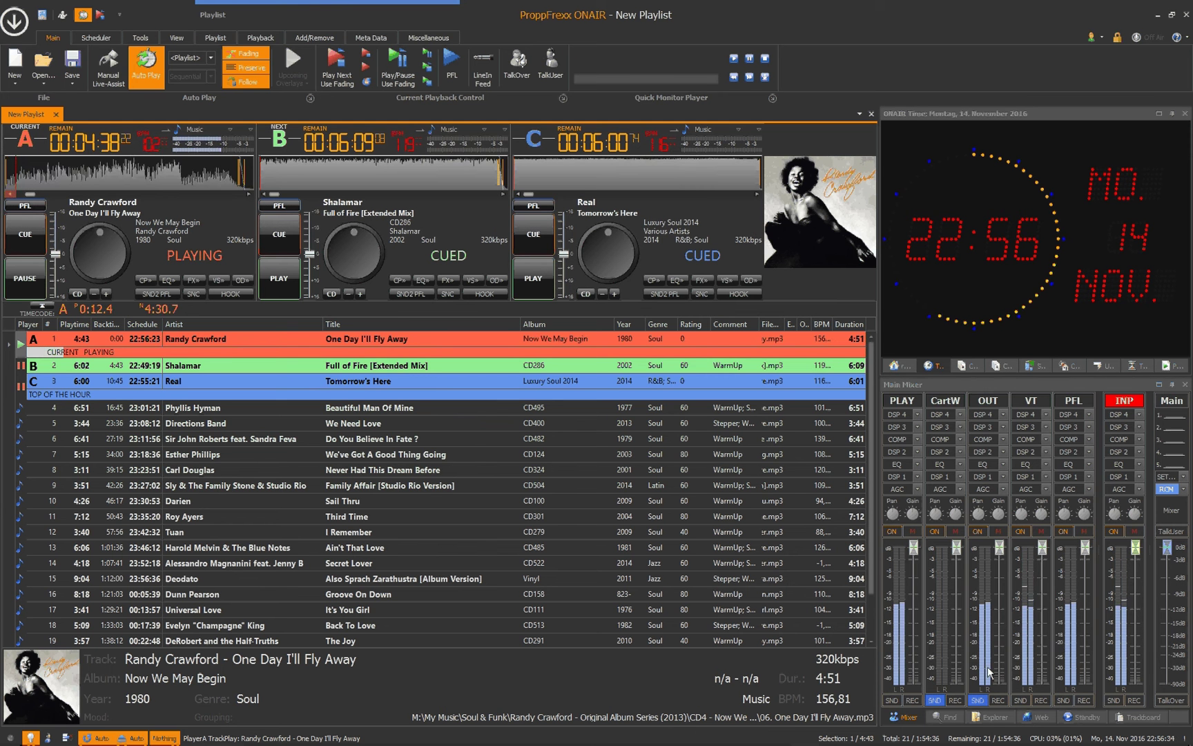
{"action": "left_click", "coordinate": [978, 700]}
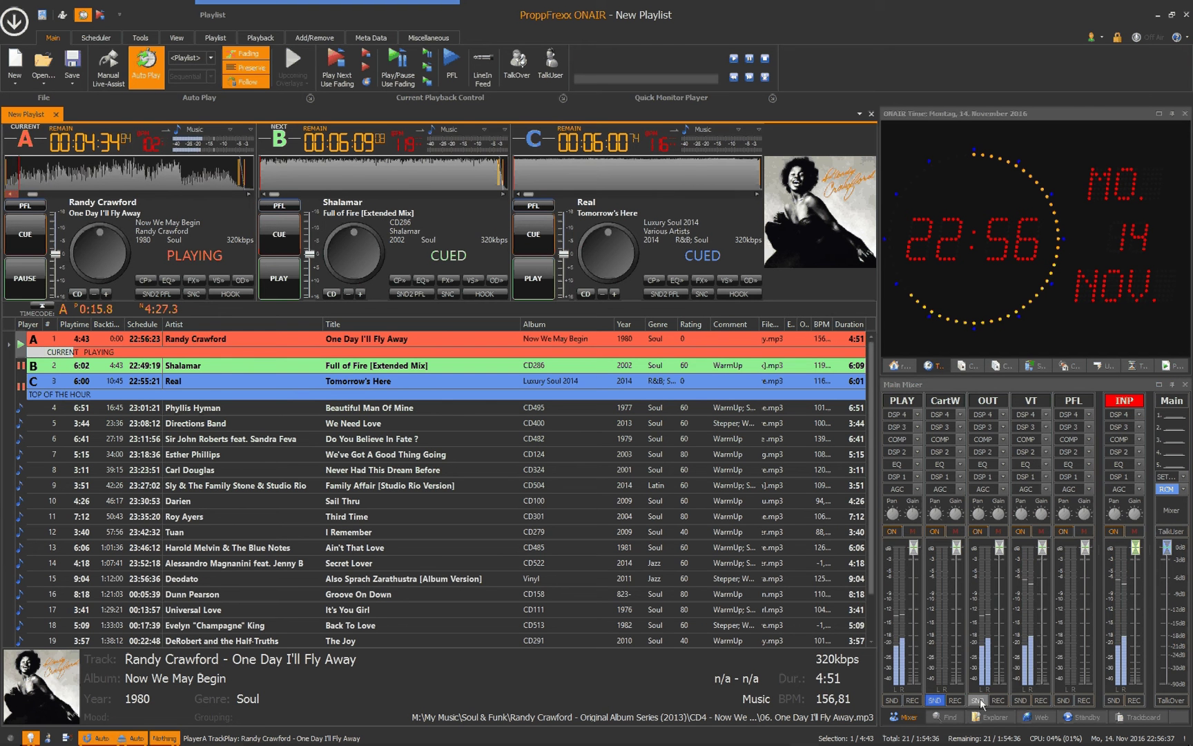
{"action": "left_click", "coordinate": [25, 278]}
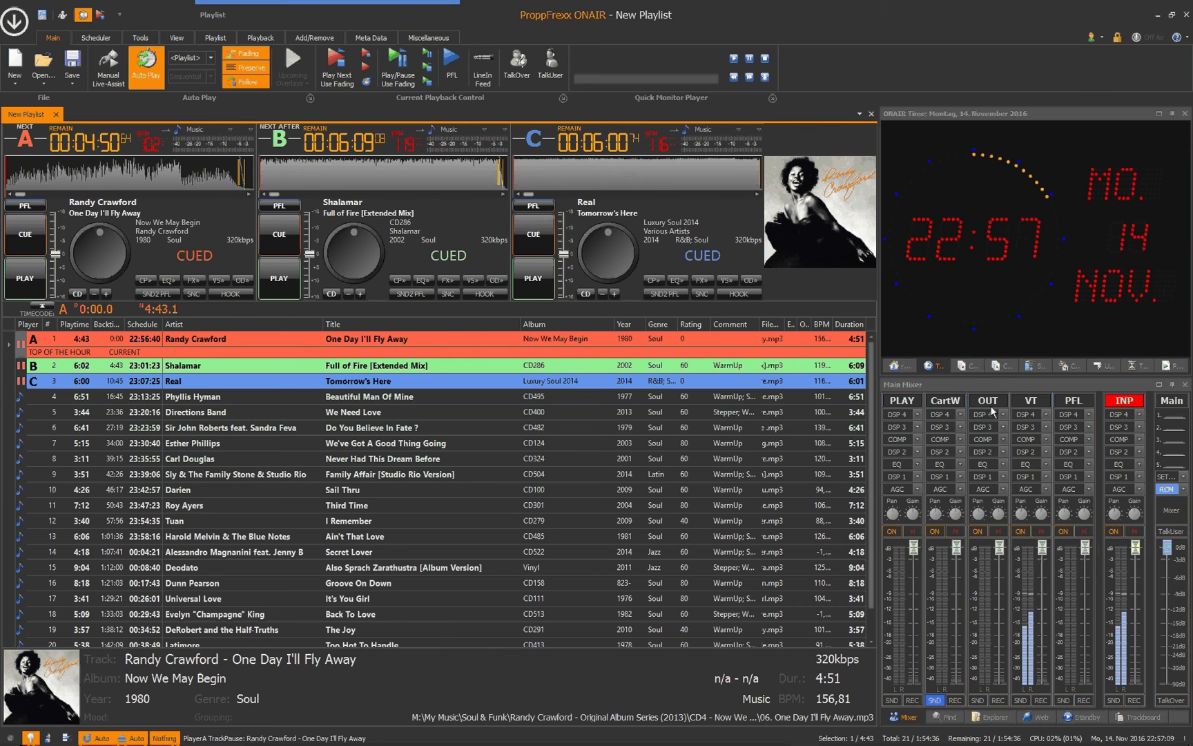
{"action": "left_click", "coordinate": [979, 700]}
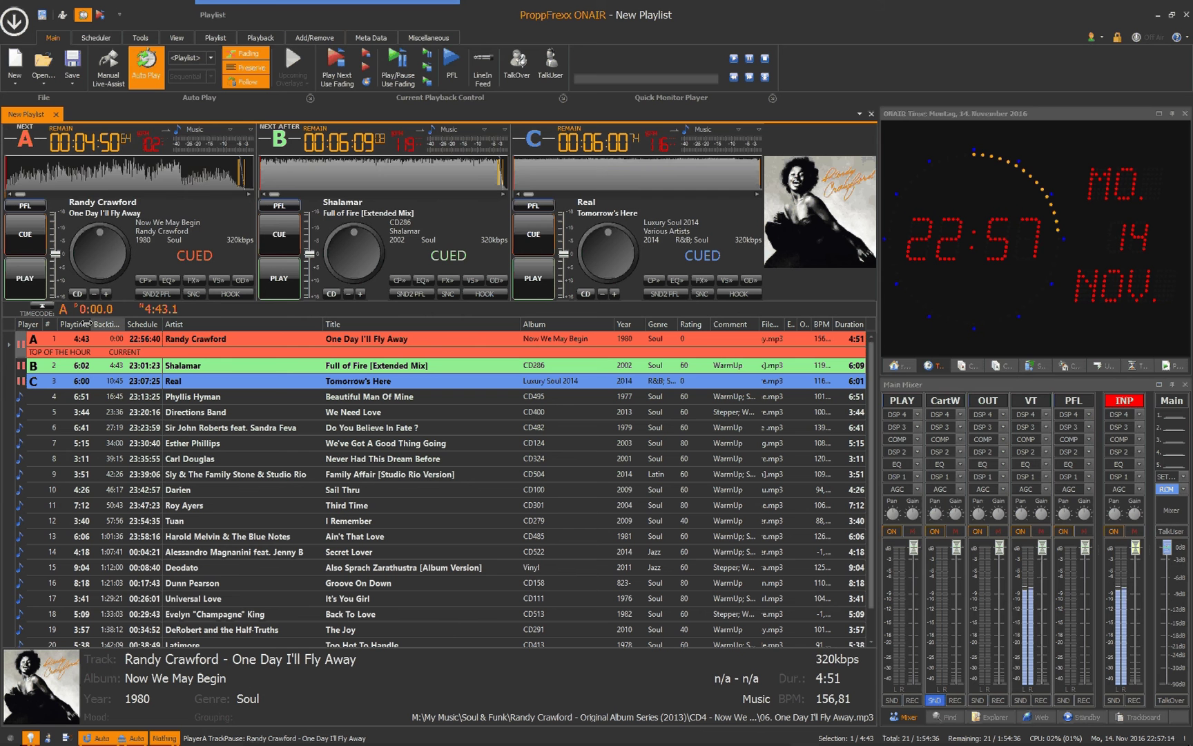
{"action": "left_click", "coordinate": [34, 290]}
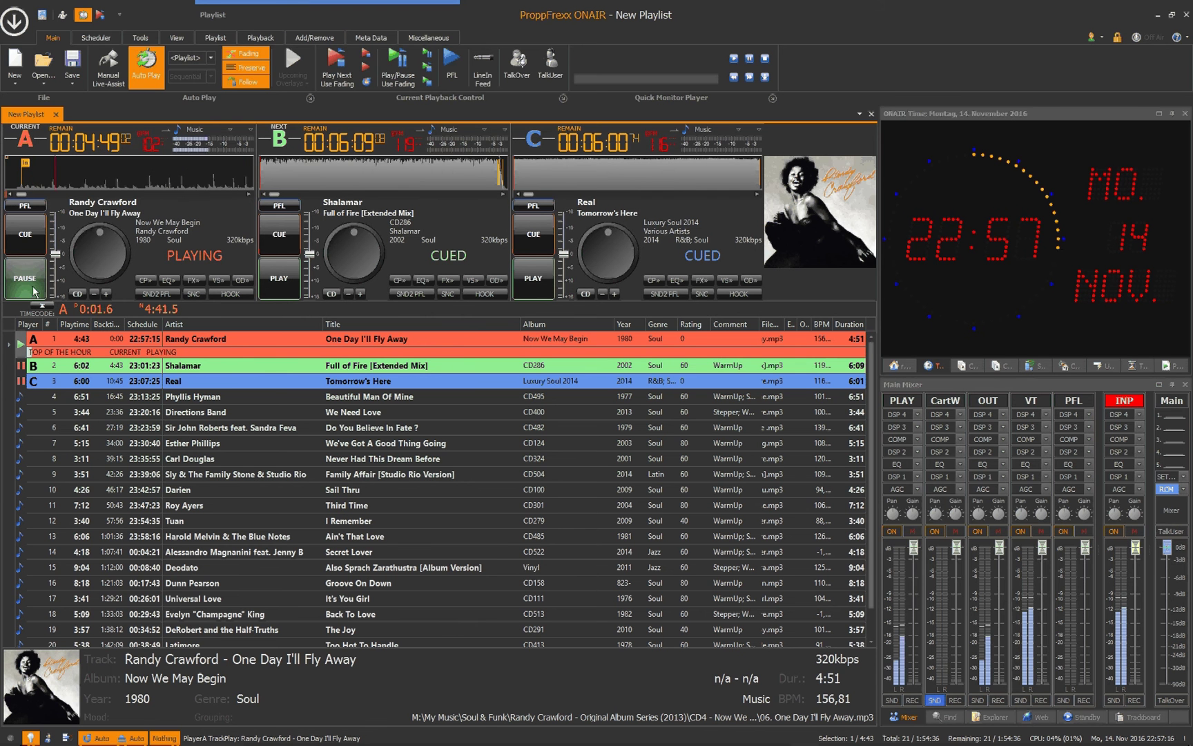
{"action": "left_click", "coordinate": [976, 700]}
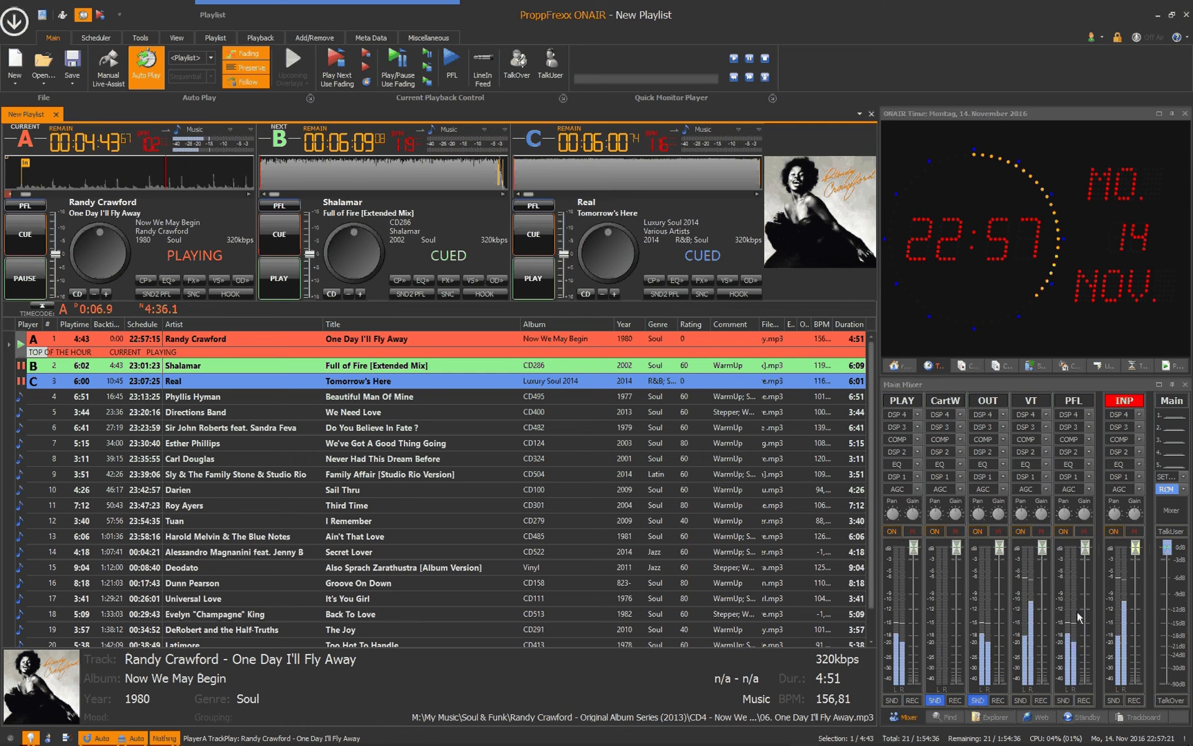
Keep OUT sending to PFL with Auto SND2 set to No PFL, then stop Player A.
{"action": "right_click", "coordinate": [983, 702]}
{"action": "mouse_move", "coordinate": [983, 704]}
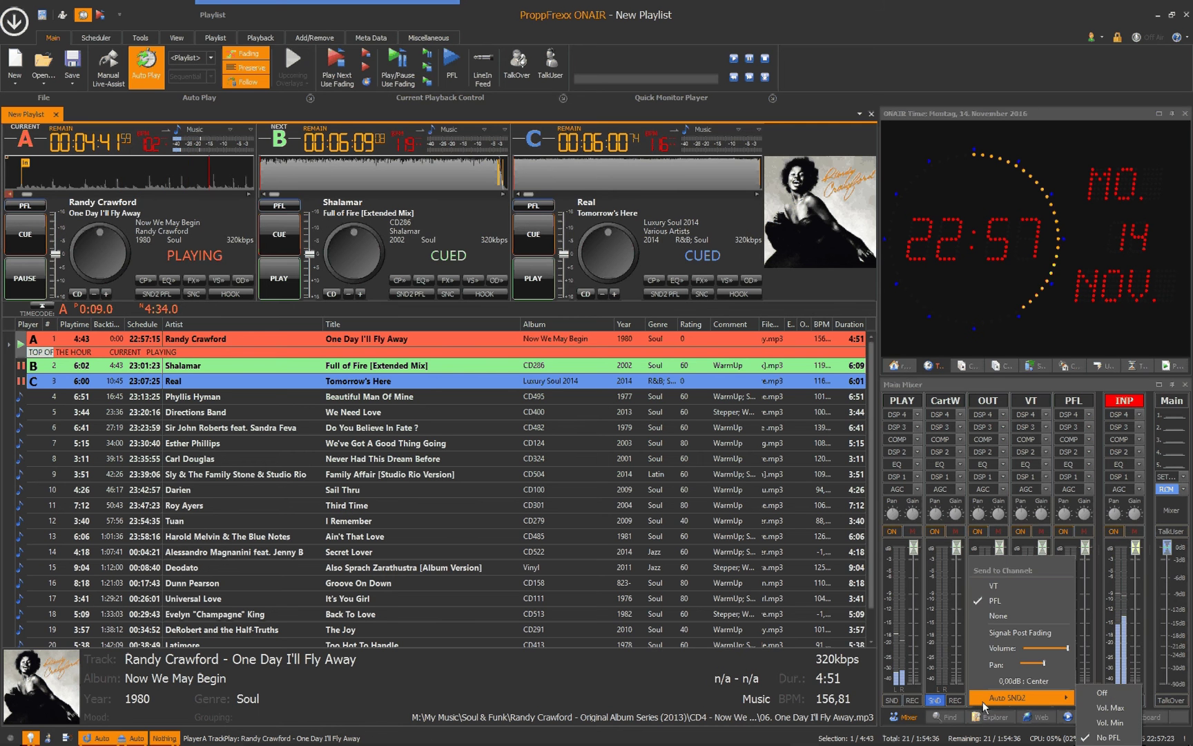
{"action": "left_click", "coordinate": [991, 606]}
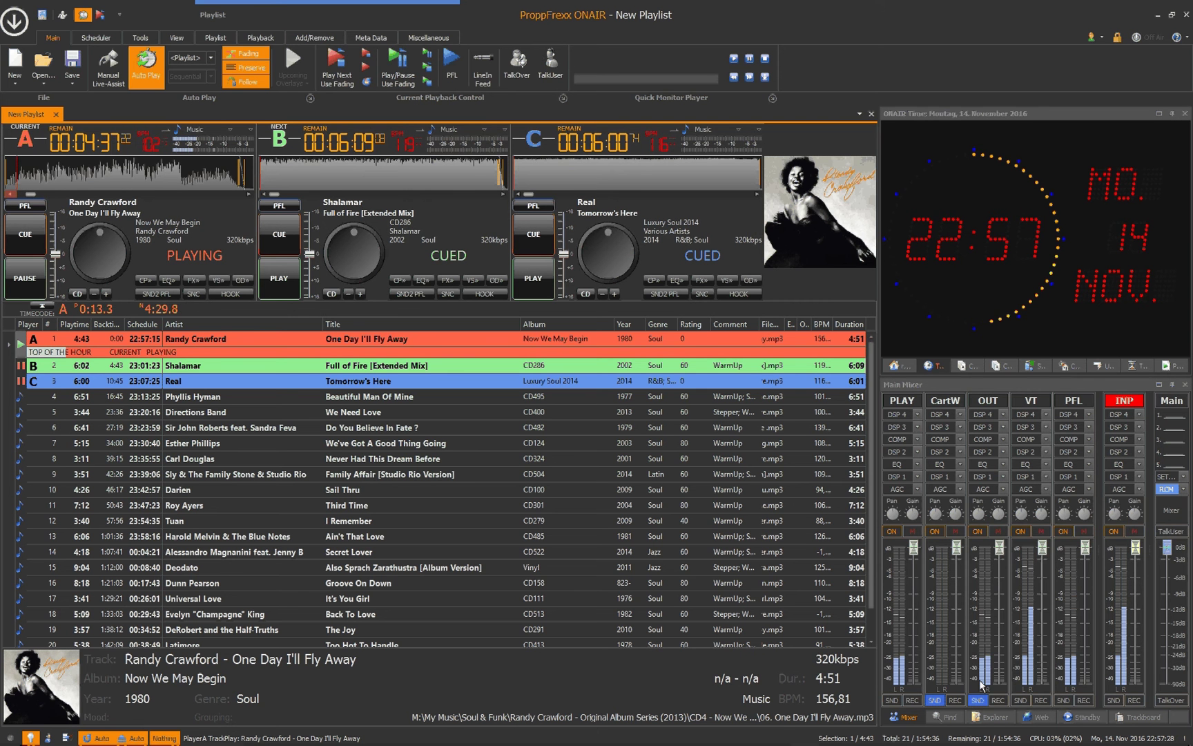
{"action": "right_click", "coordinate": [977, 699]}
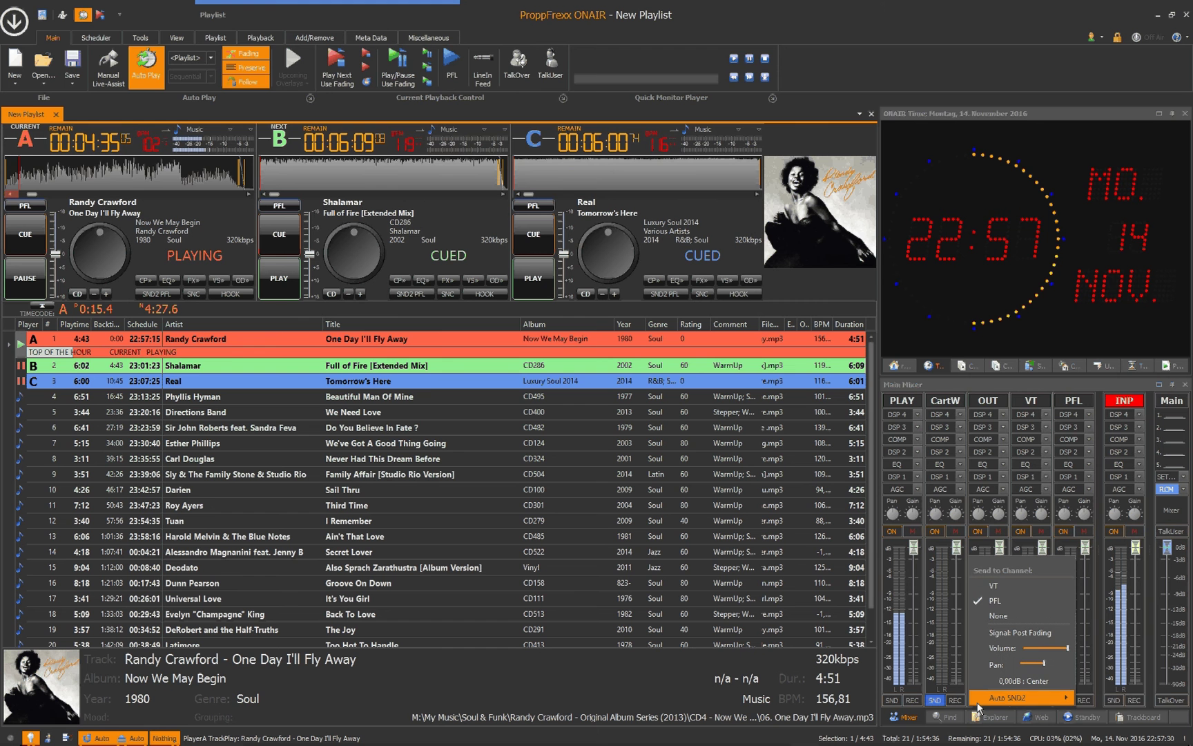
{"action": "mouse_move", "coordinate": [1050, 697]}
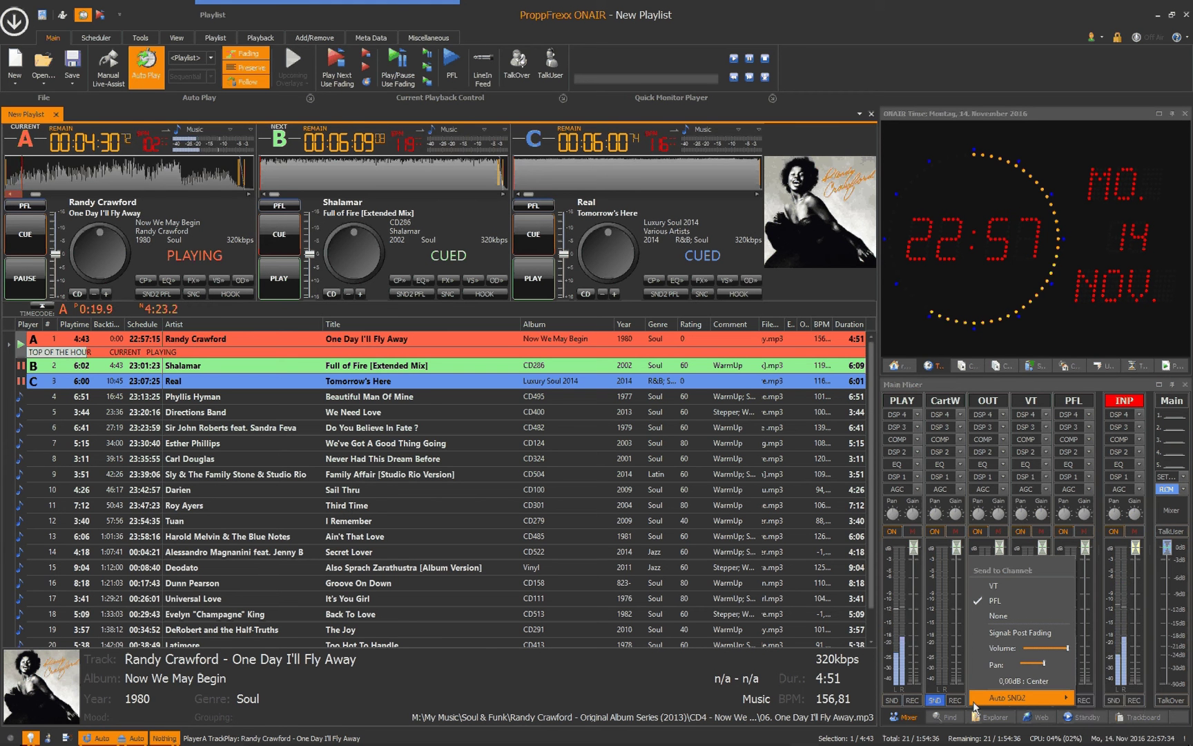
{"action": "left_click", "coordinate": [975, 702]}
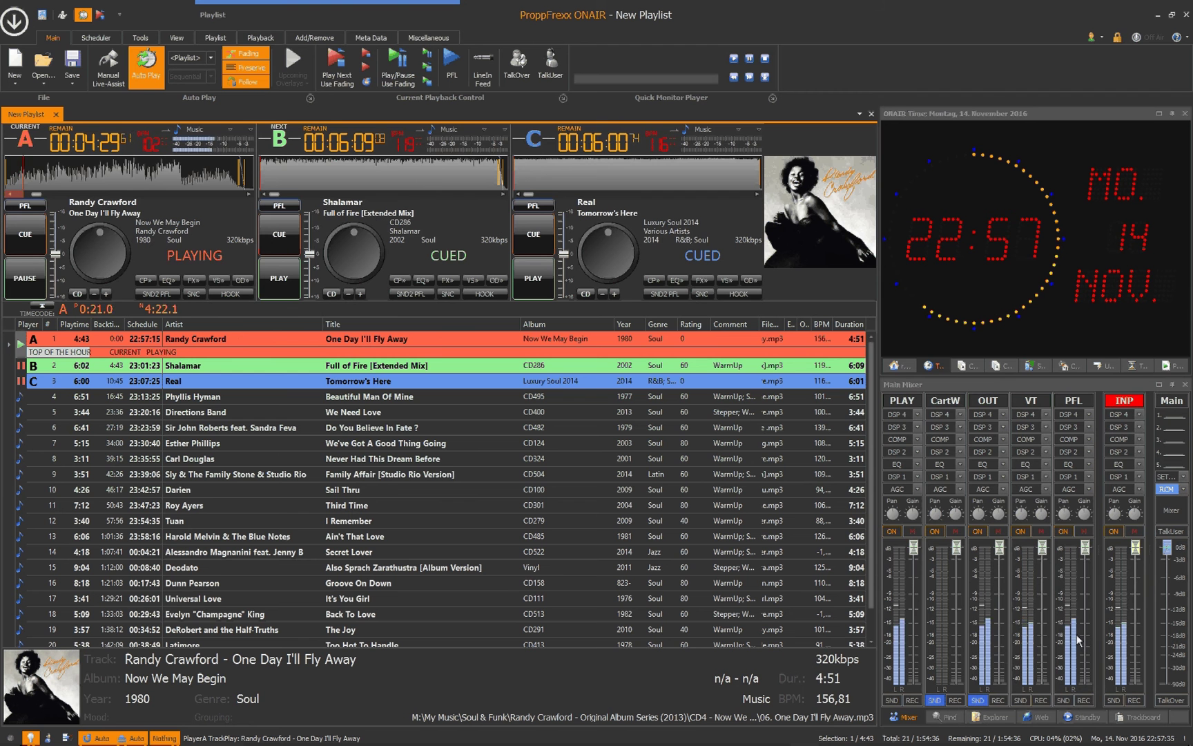
{"action": "left_click", "coordinate": [40, 280]}
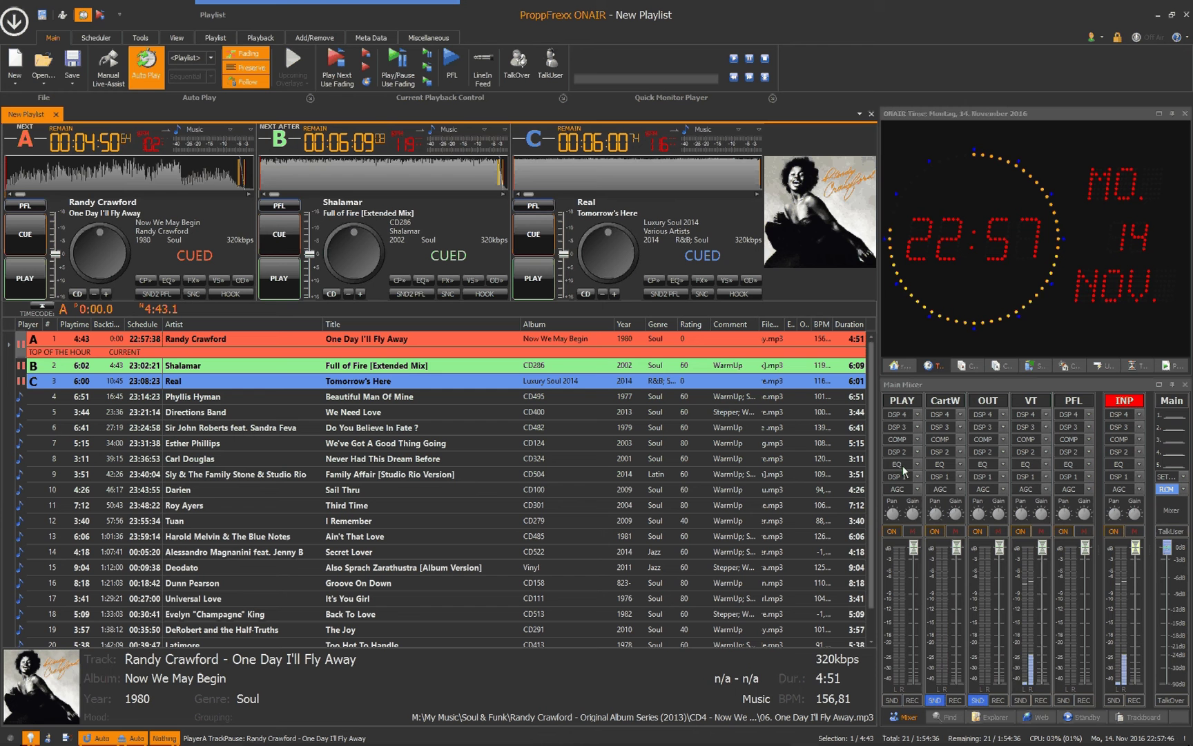
Show the Cartwall 1 jingle grid and check the CartW channel's Send to Channel choices.
{"action": "left_click", "coordinate": [970, 368]}
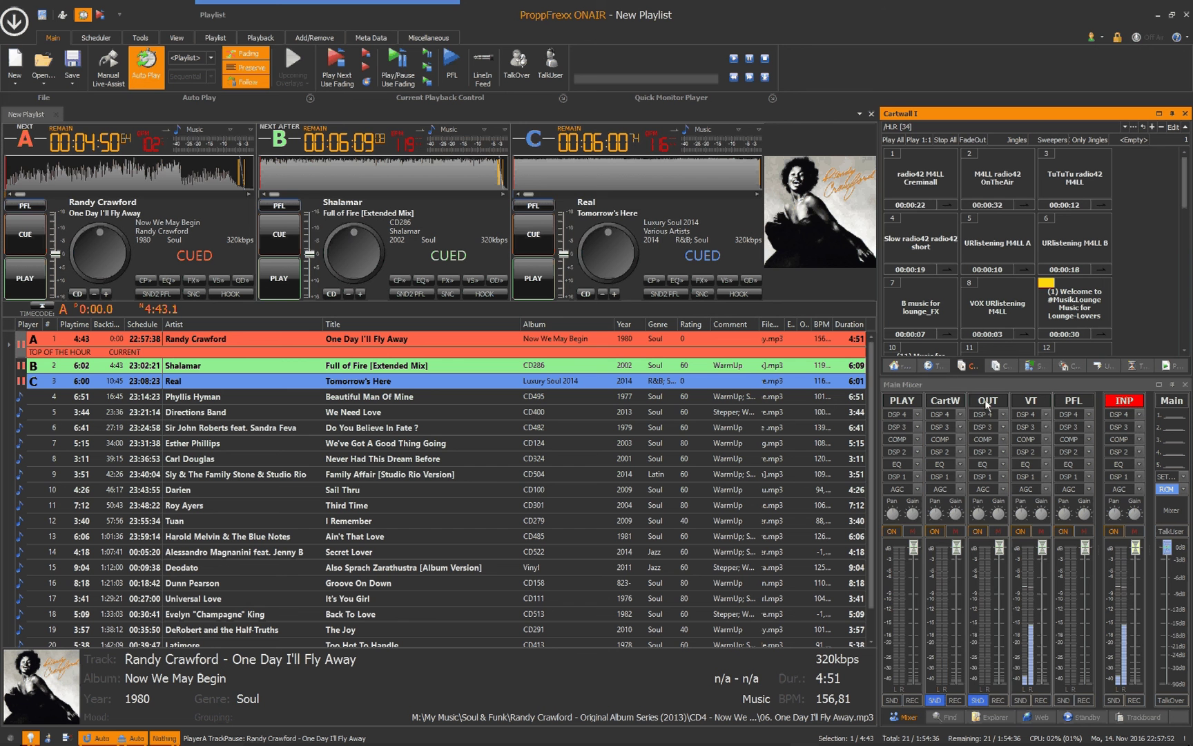
{"action": "right_click", "coordinate": [933, 703]}
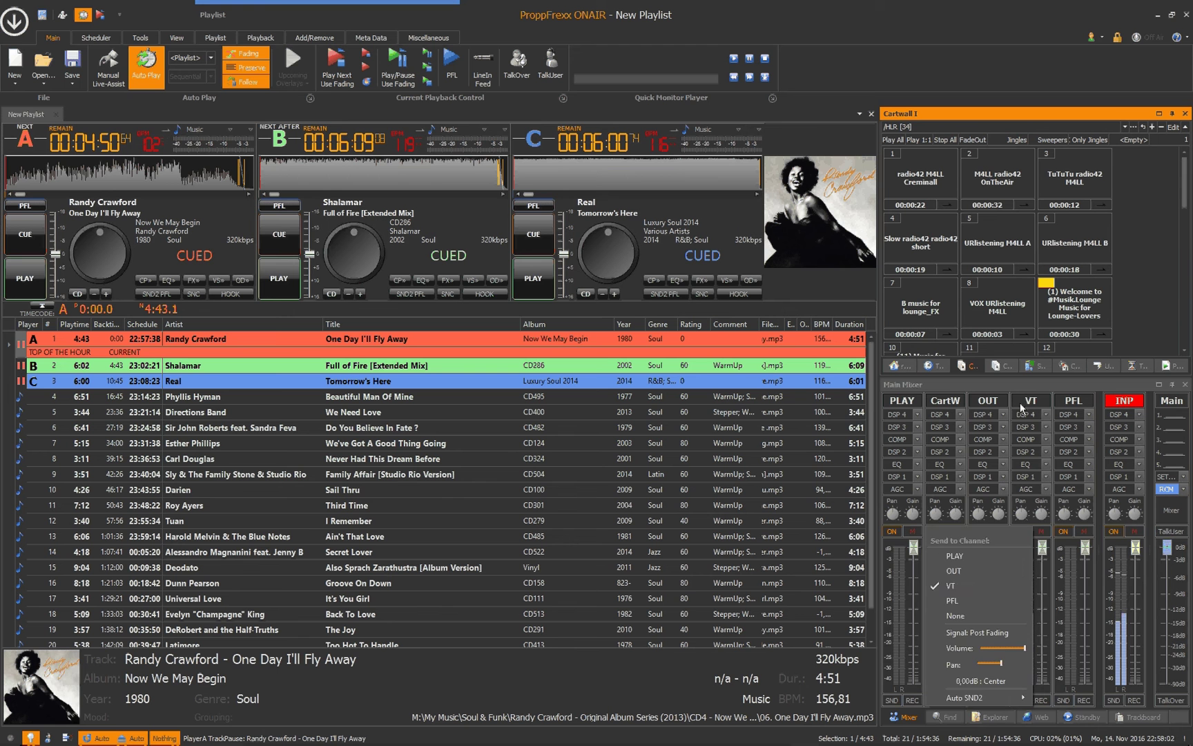
Test the Welcome to #Musik.Lounge jingle twice, then view CartW's Output Device Configuration.
{"action": "left_click", "coordinate": [956, 628]}
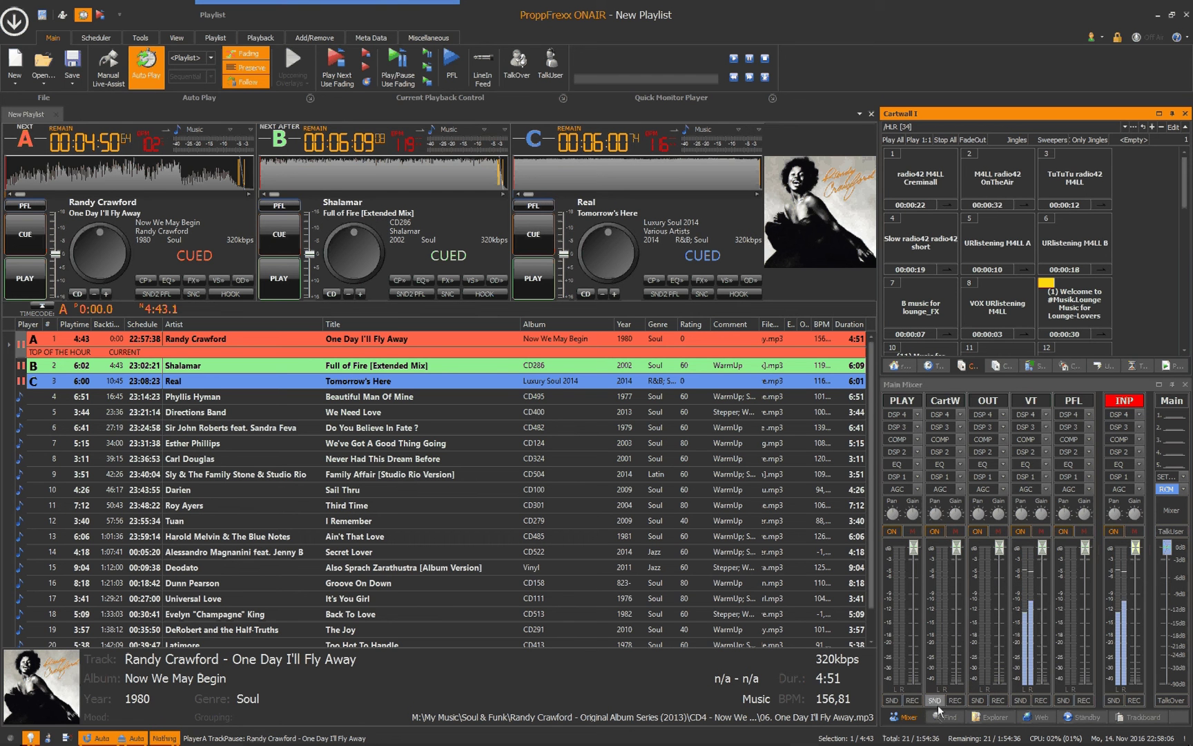
{"action": "left_click", "coordinate": [1064, 319]}
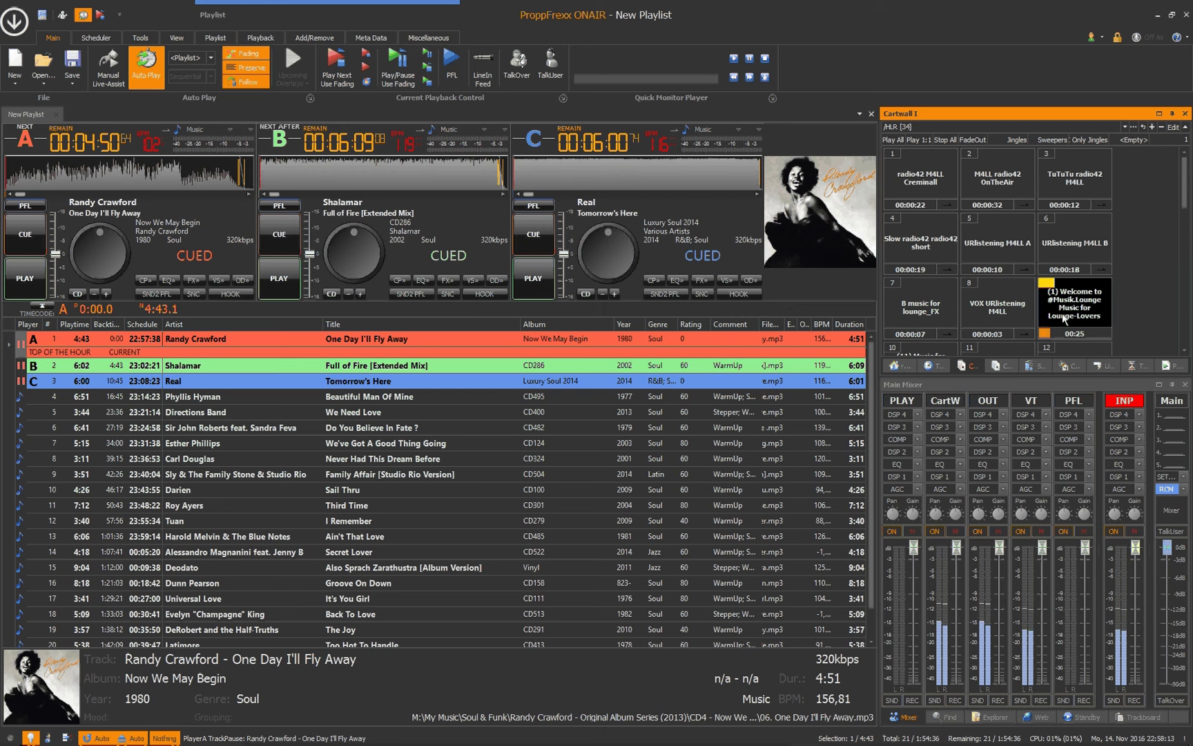
{"action": "left_click", "coordinate": [1064, 320]}
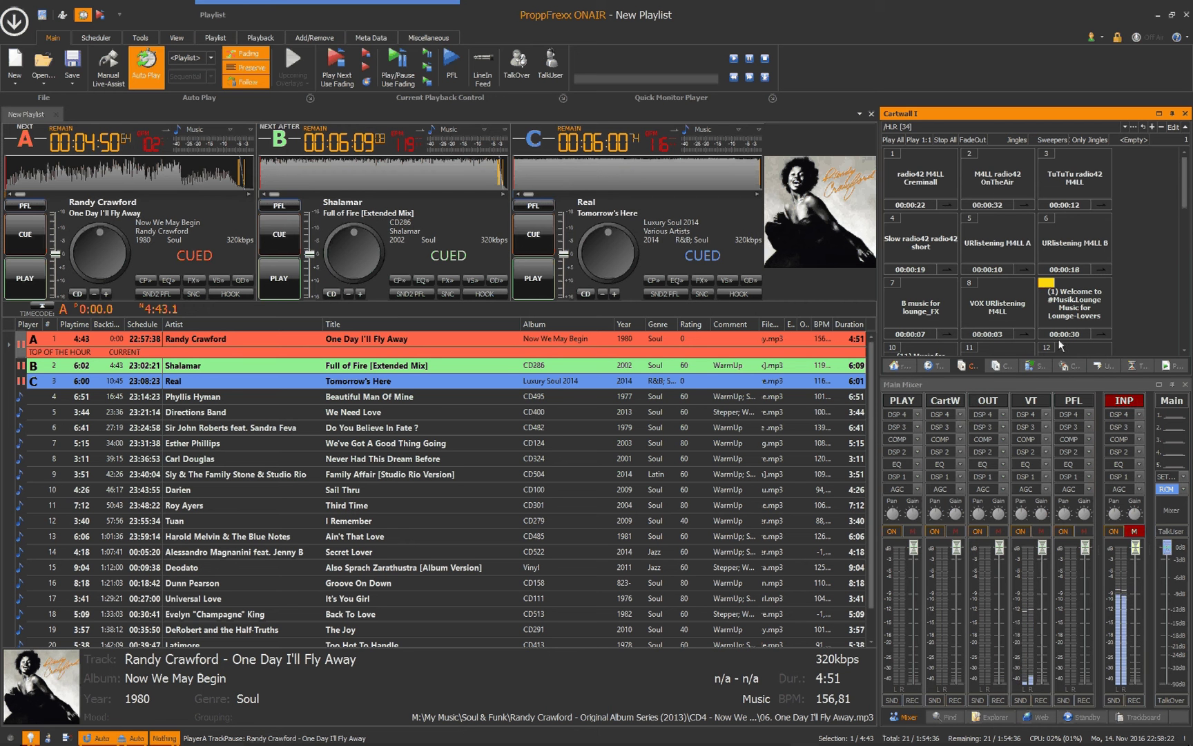
{"action": "left_click", "coordinate": [1062, 306]}
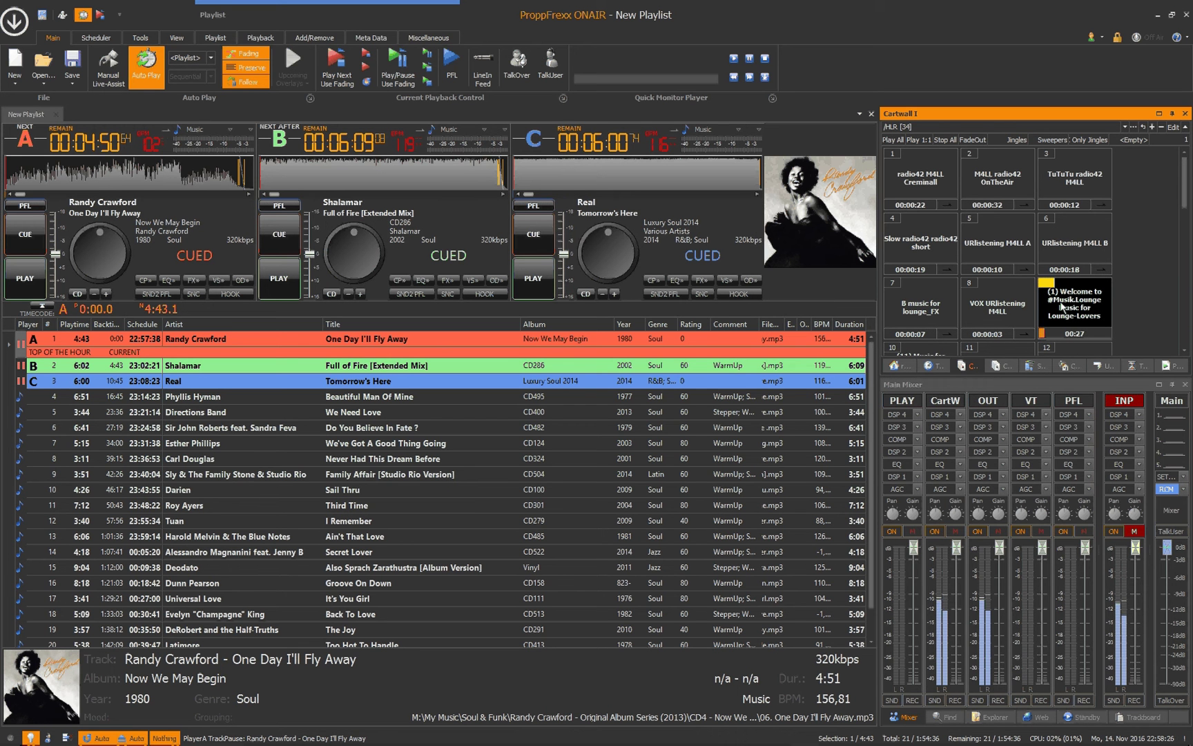
{"action": "left_click", "coordinate": [1062, 308]}
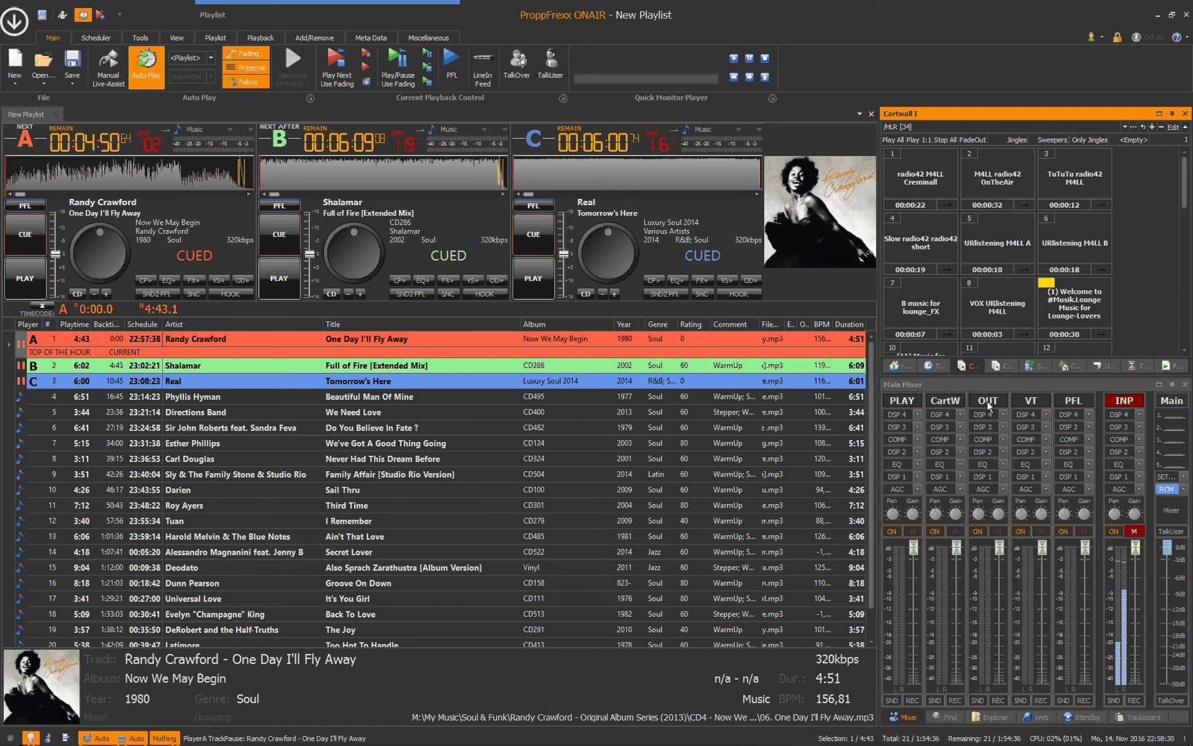
{"action": "left_click", "coordinate": [949, 399]}
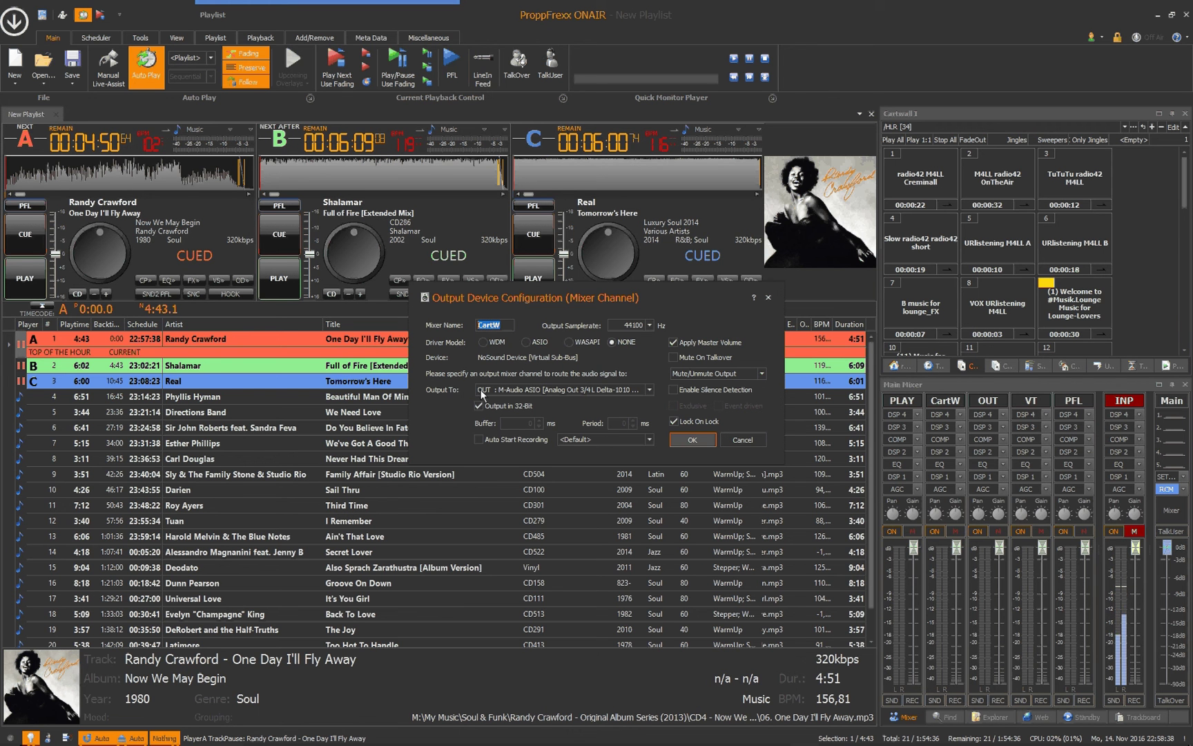
Close the CartW output settings and switch on the CartW send with VT as destination.
{"action": "left_click", "coordinate": [690, 440]}
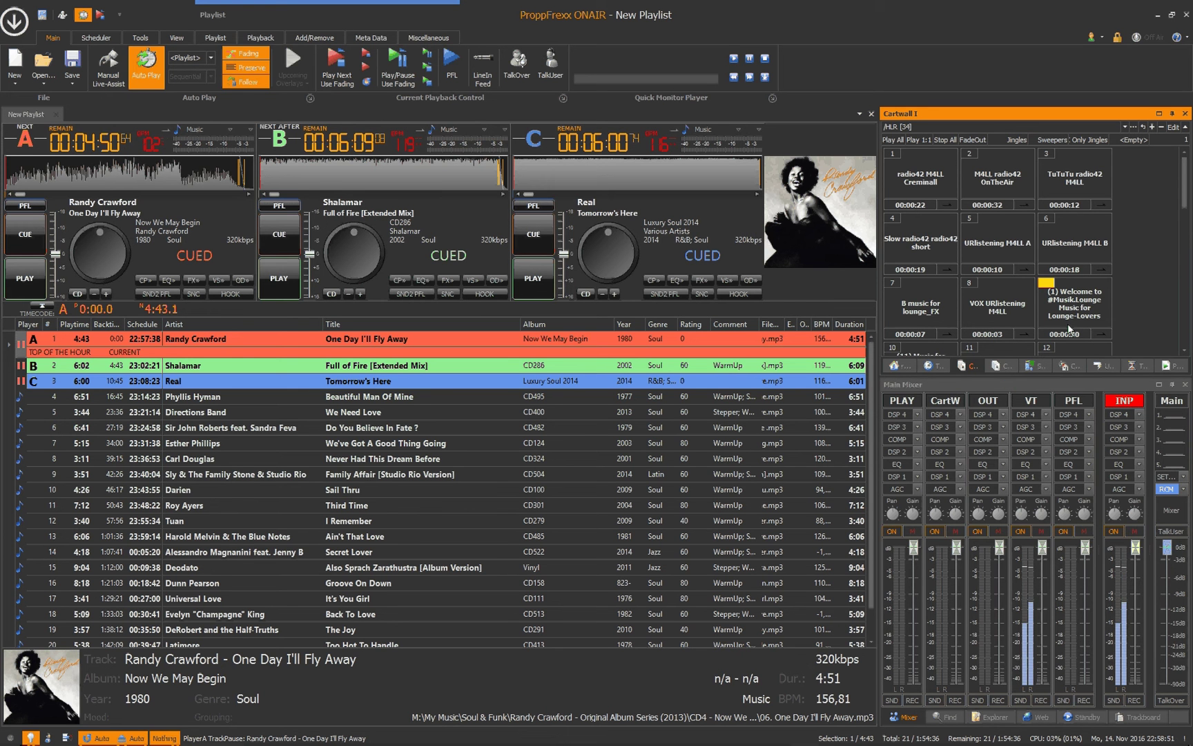
{"action": "left_click", "coordinate": [935, 700]}
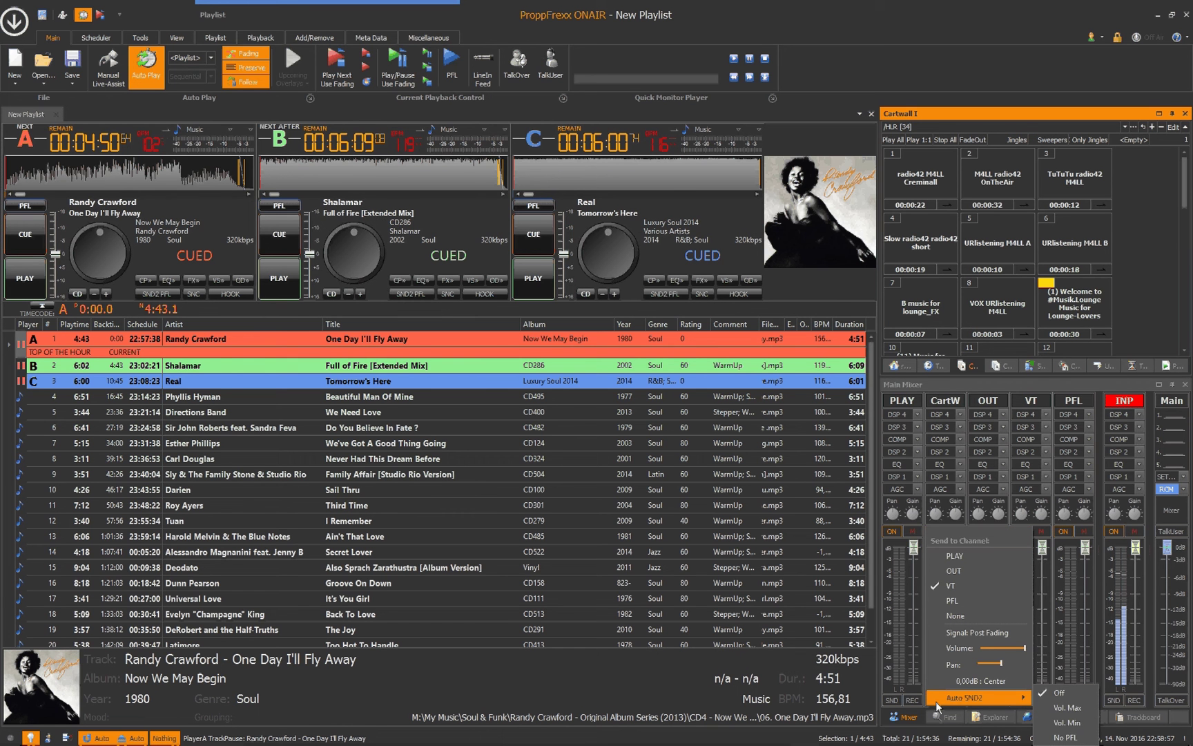
{"action": "left_click", "coordinate": [936, 701]}
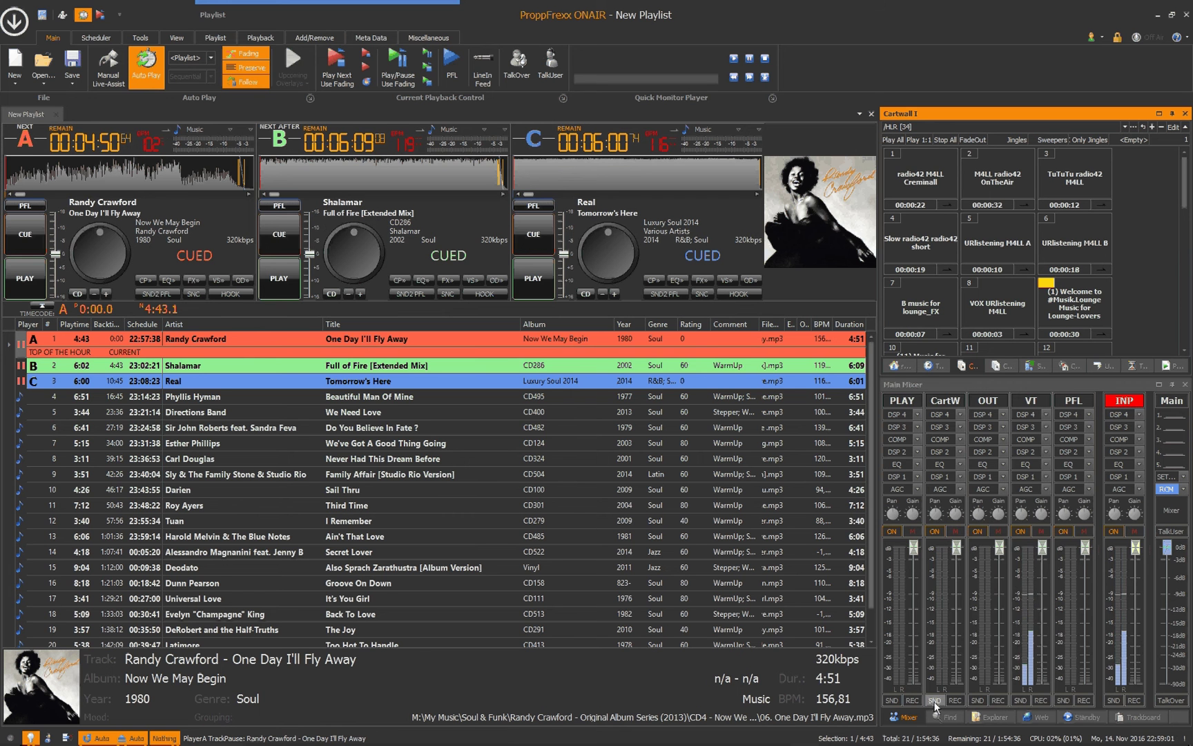
{"action": "left_click", "coordinate": [935, 700]}
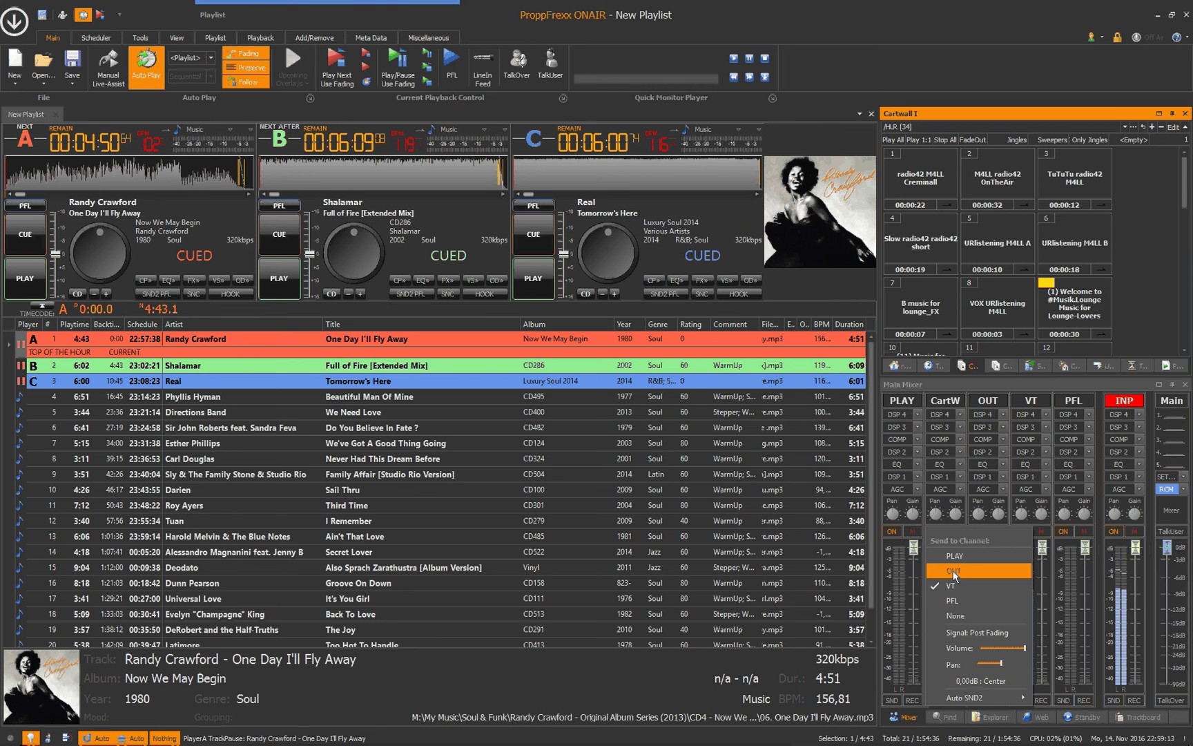
{"action": "left_click", "coordinate": [954, 574]}
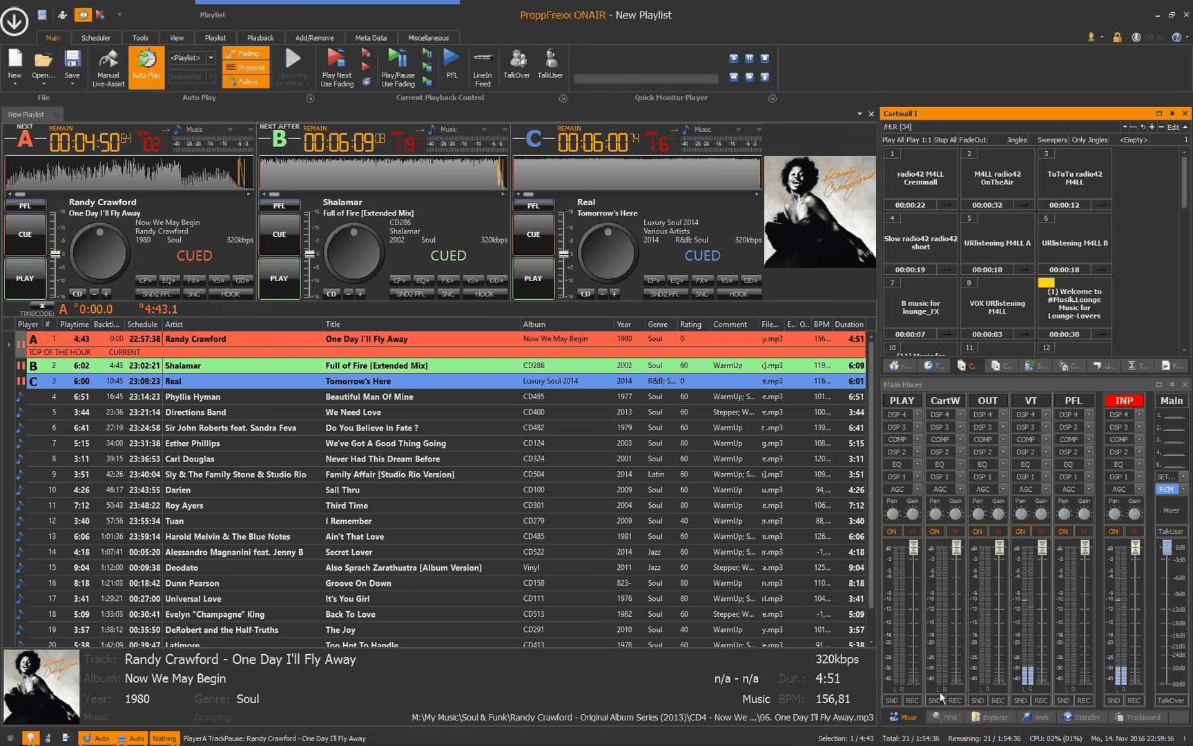
{"action": "left_click", "coordinate": [935, 700]}
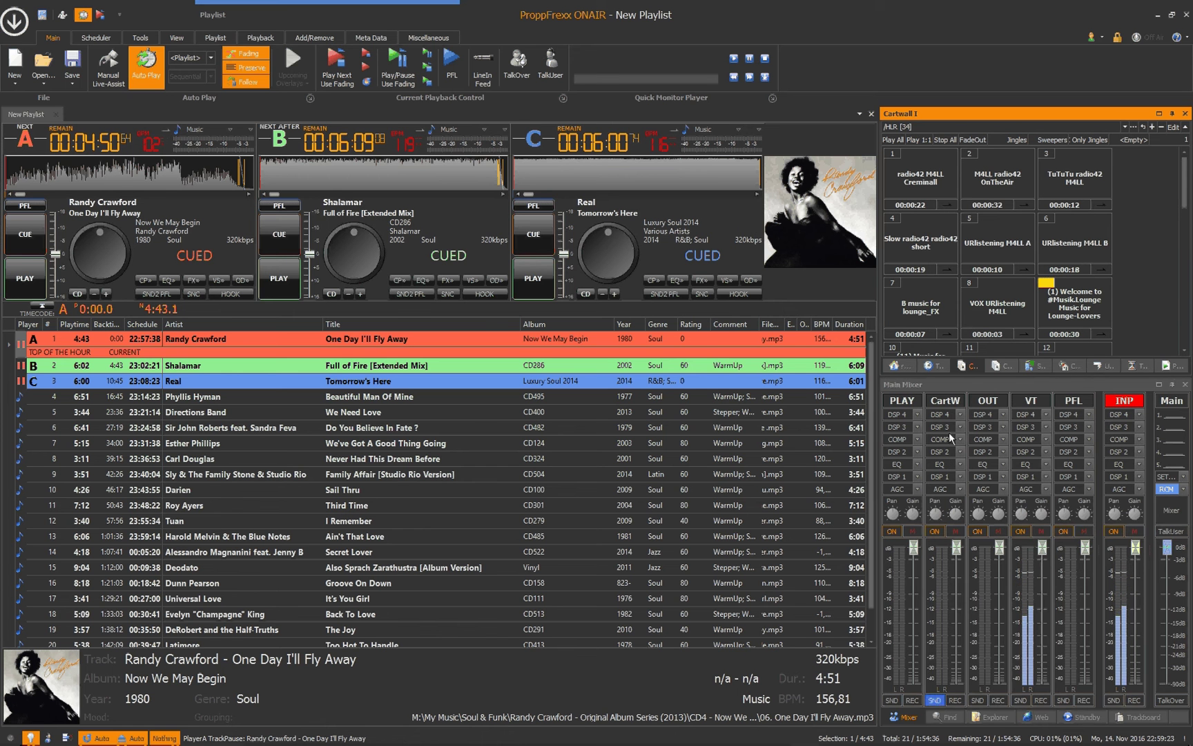
Recheck CartW's output routing to OUT and reopen its Send to Channel list.
{"action": "left_click", "coordinate": [945, 401]}
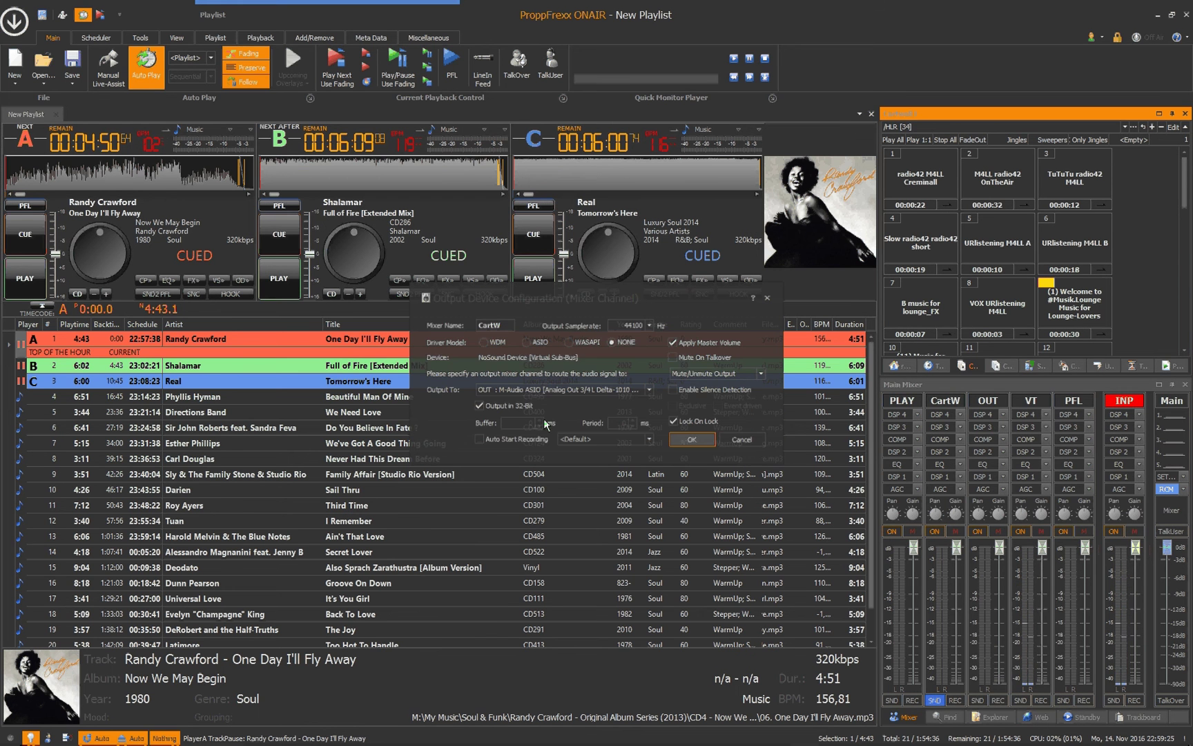
{"action": "left_click", "coordinate": [481, 393]}
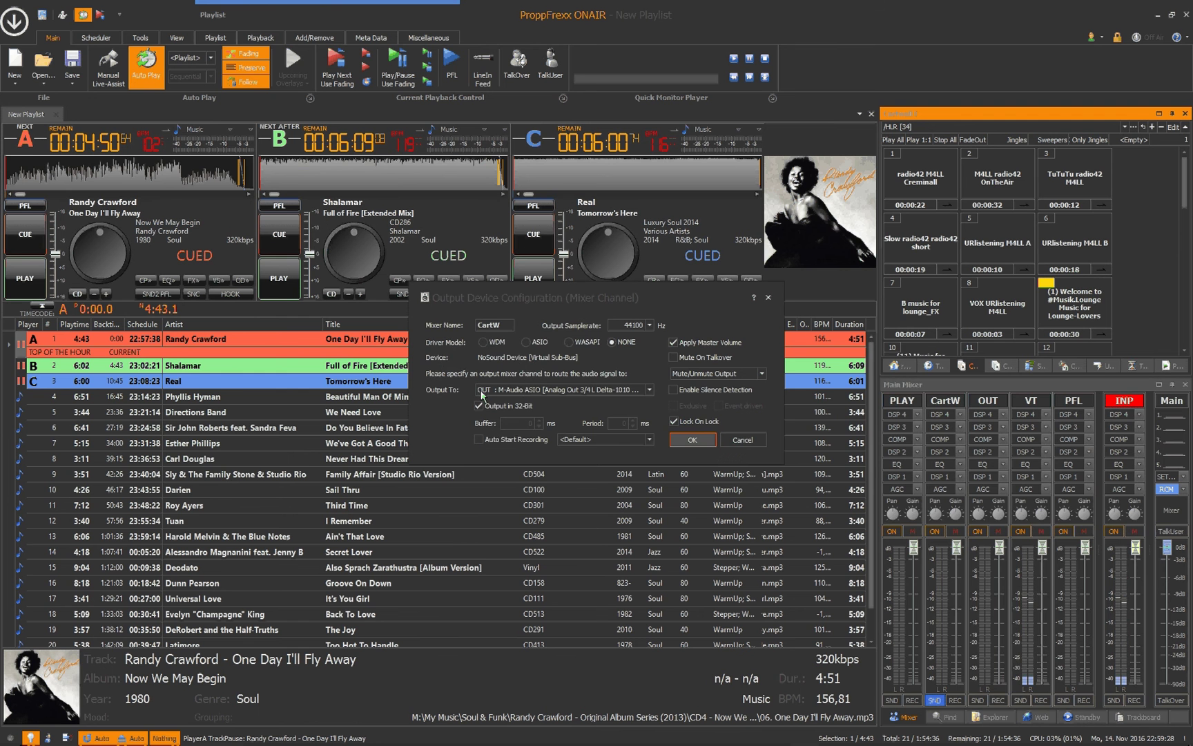
{"action": "left_click", "coordinate": [744, 442]}
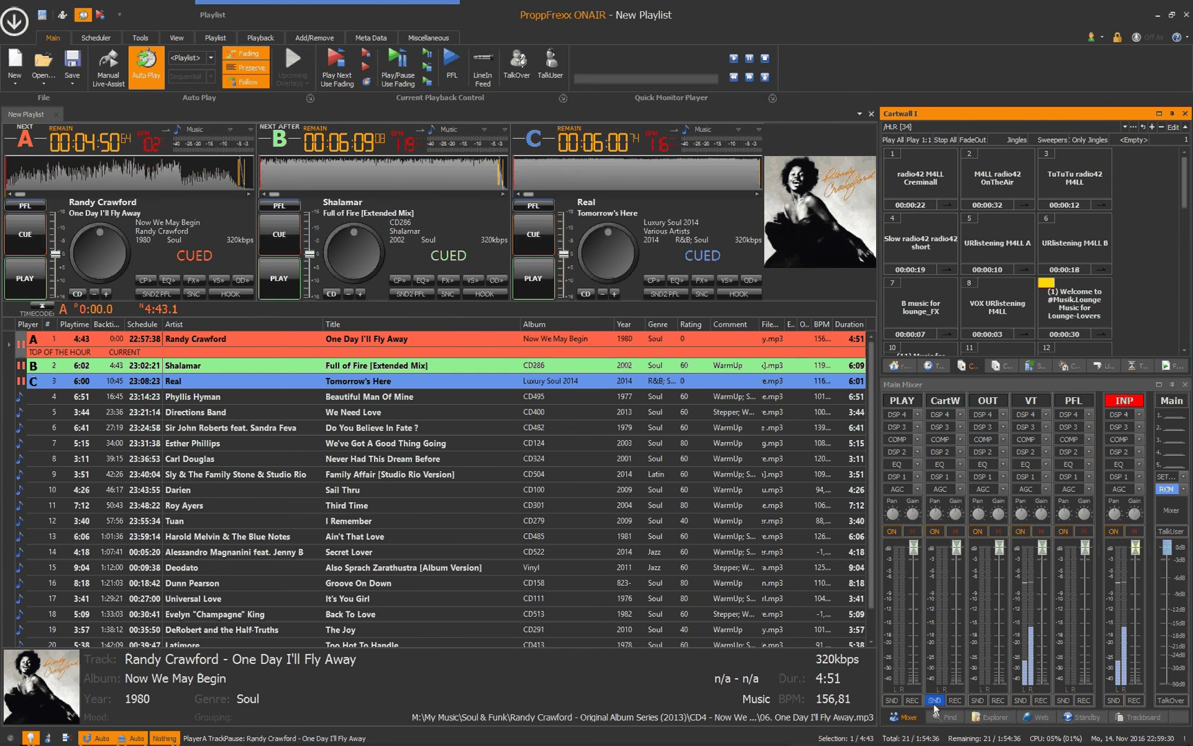
{"action": "left_click", "coordinate": [934, 700]}
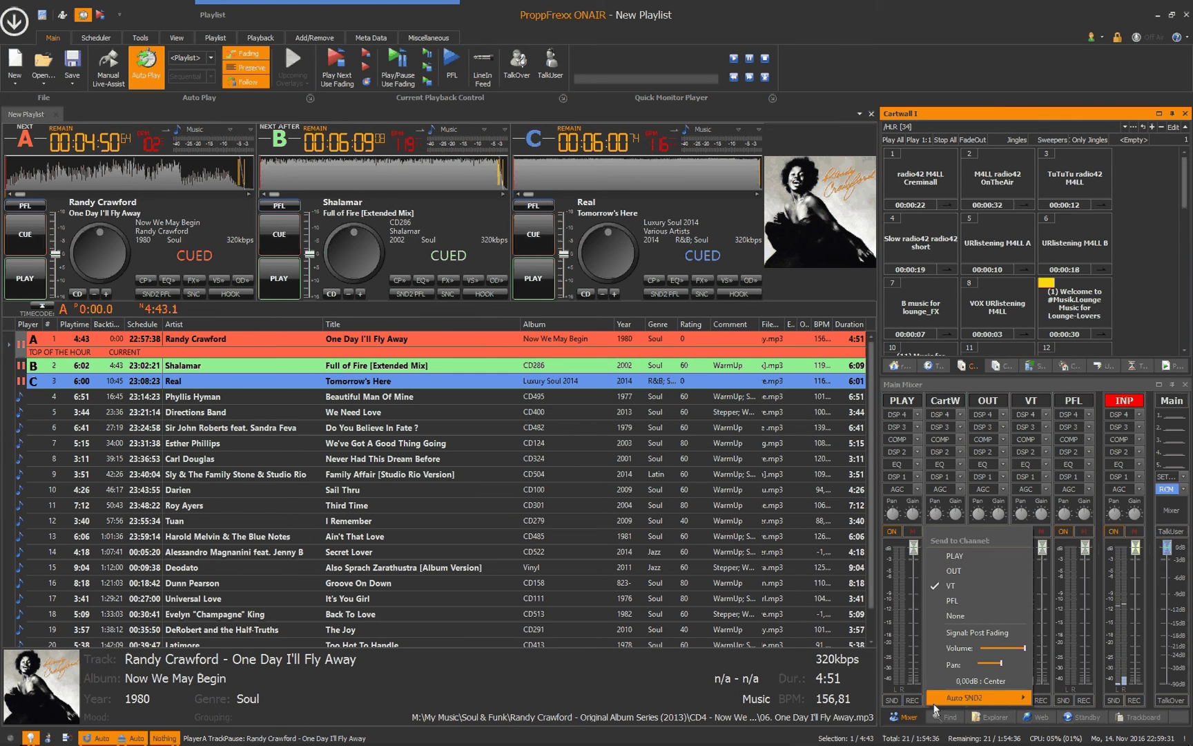
Play and stop the Welcome to #Musik.Lounge jingle with VT kept as CartW's send destination.
{"action": "left_click", "coordinate": [950, 587]}
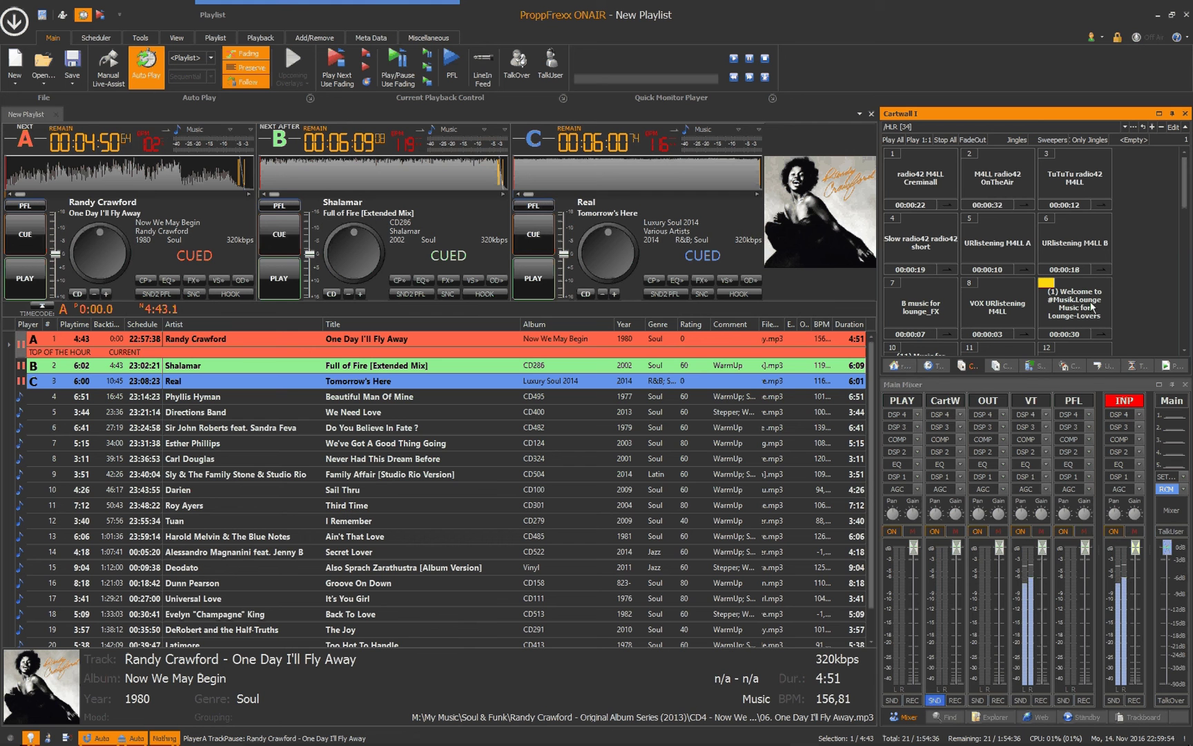
{"action": "left_click", "coordinate": [1067, 318]}
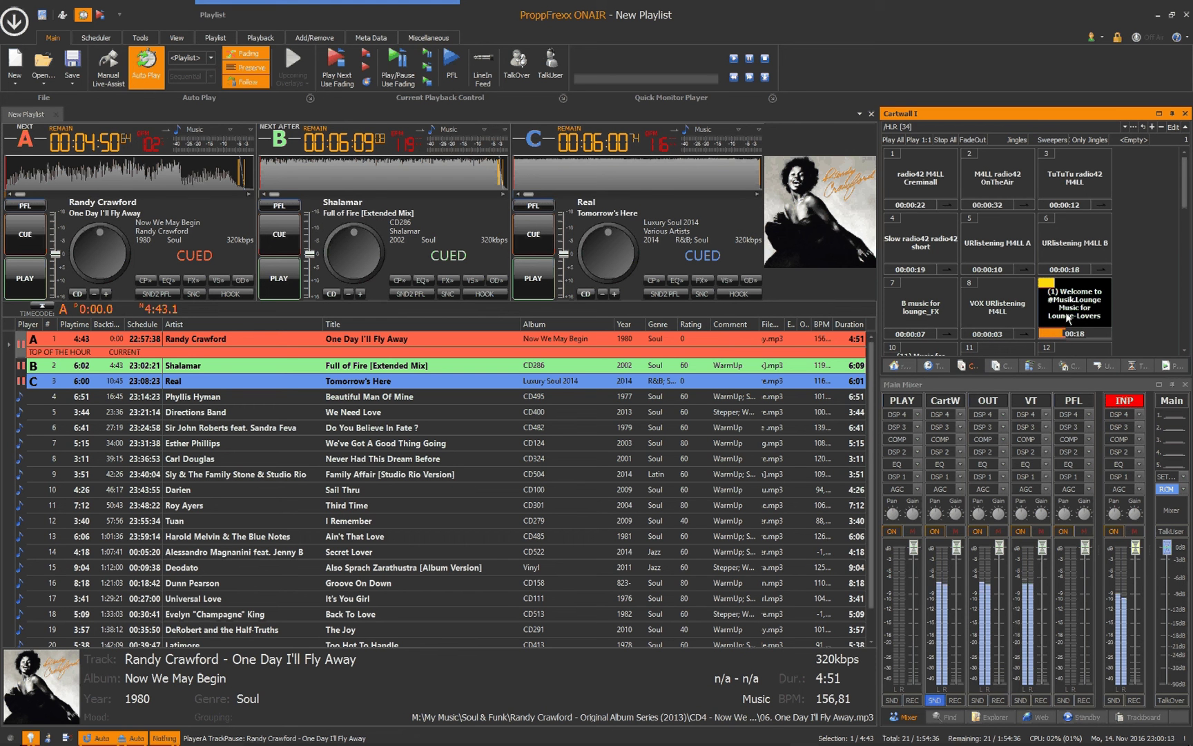
{"action": "left_click", "coordinate": [1067, 317]}
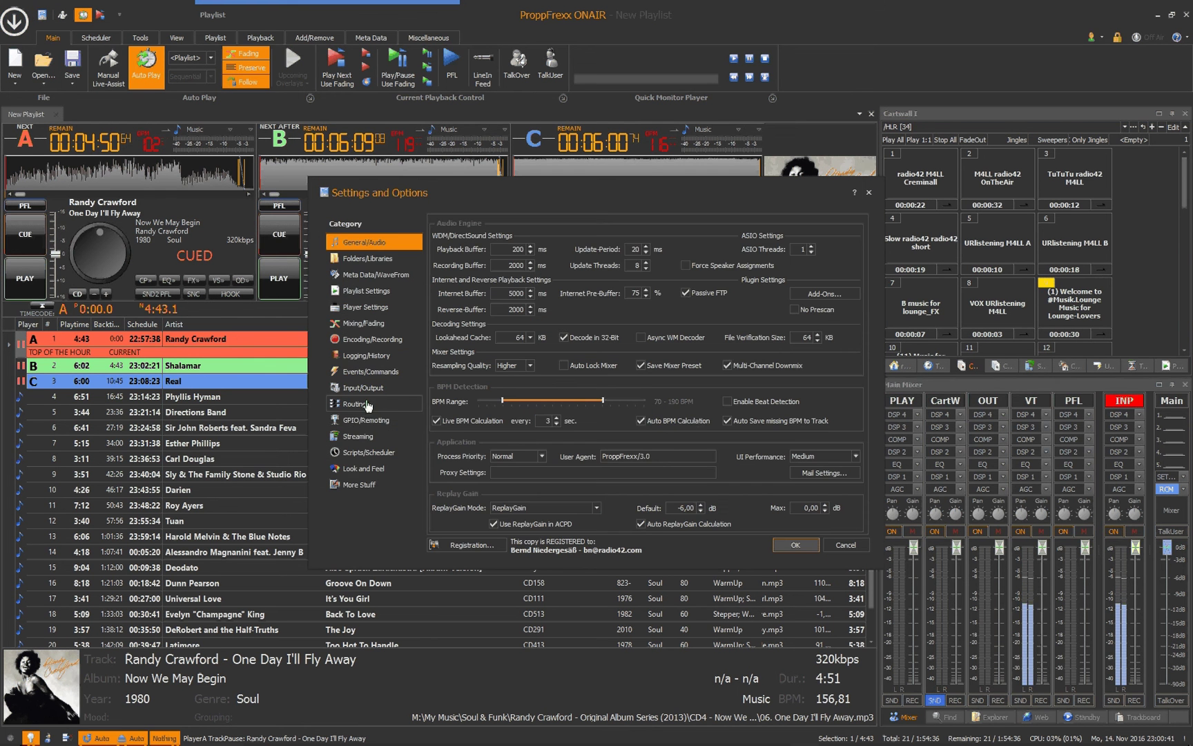
{"action": "left_click", "coordinate": [358, 409]}
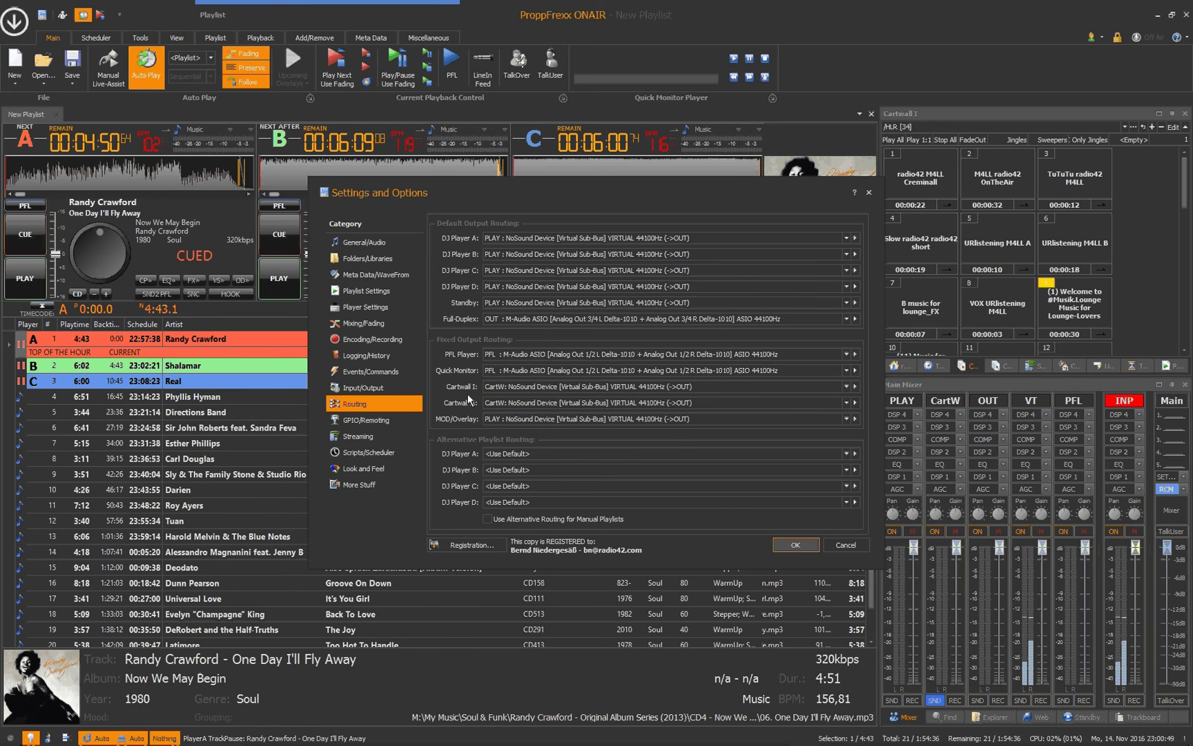
{"action": "left_click", "coordinate": [795, 544]}
{"action": "left_click", "coordinate": [906, 400]}
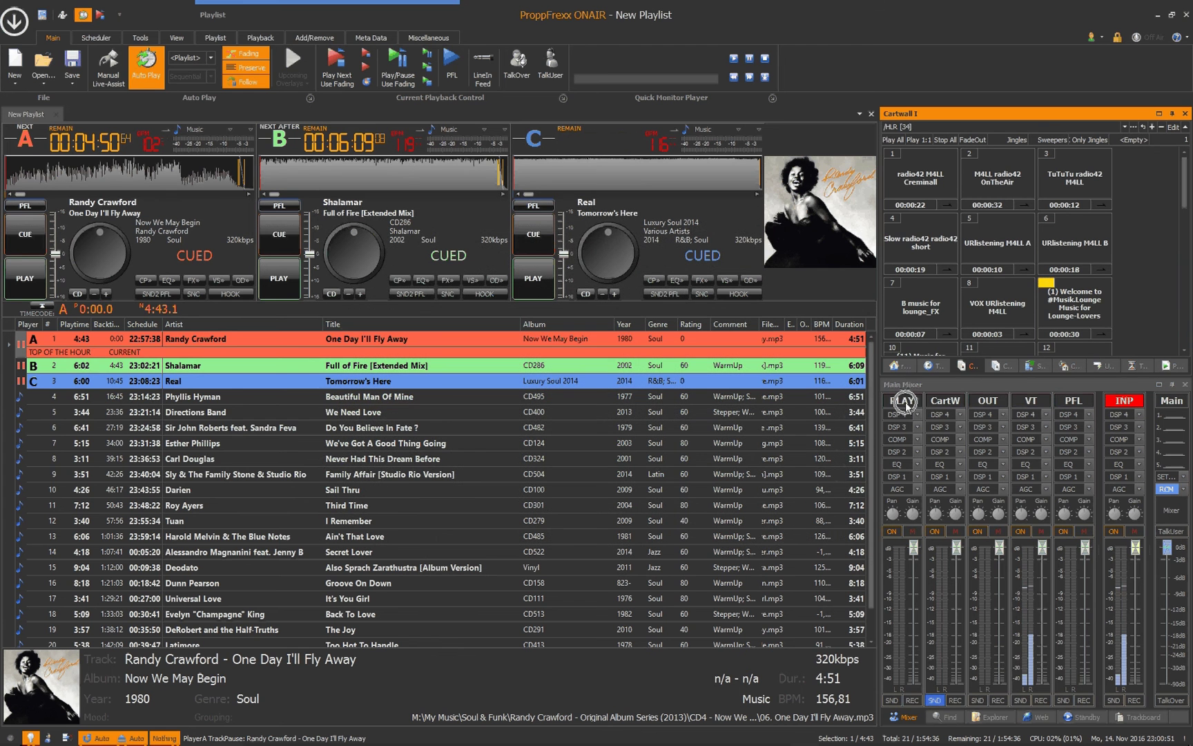
Review CartW's output settings and confirm VT as its send destination.
{"action": "left_click", "coordinate": [943, 402]}
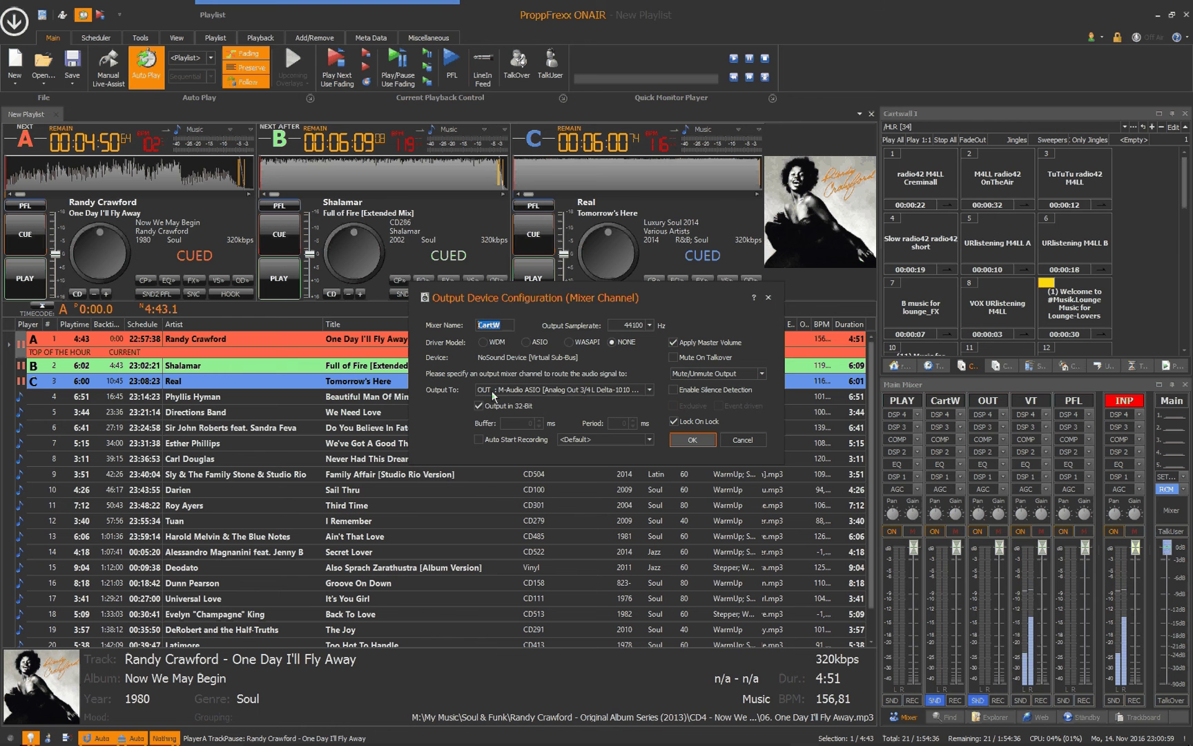
{"action": "left_click", "coordinate": [695, 439]}
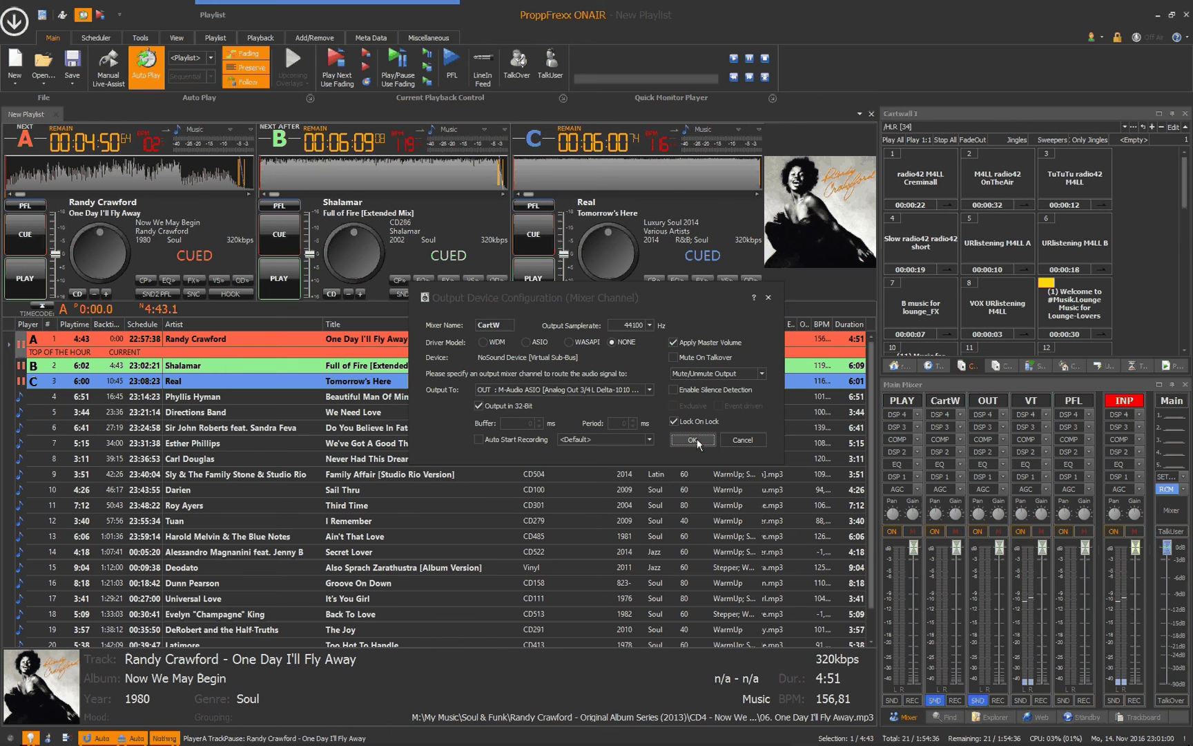
{"action": "left_click", "coordinate": [934, 700]}
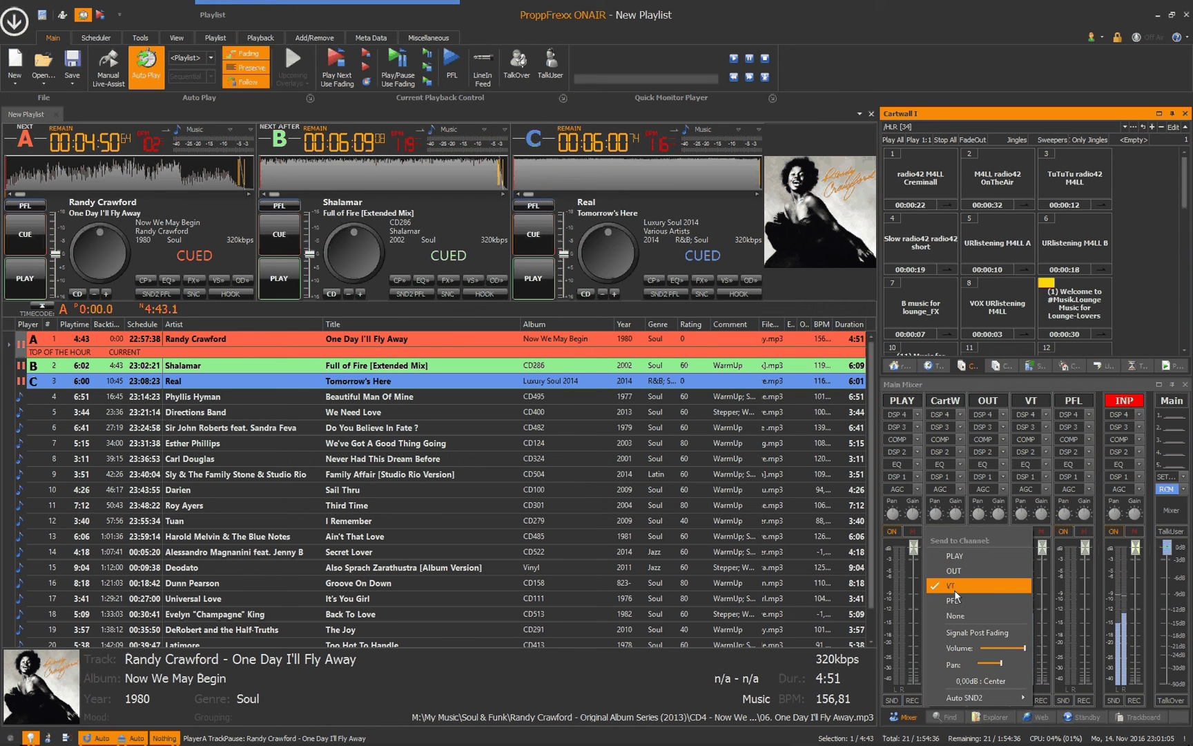
{"action": "left_click", "coordinate": [954, 590]}
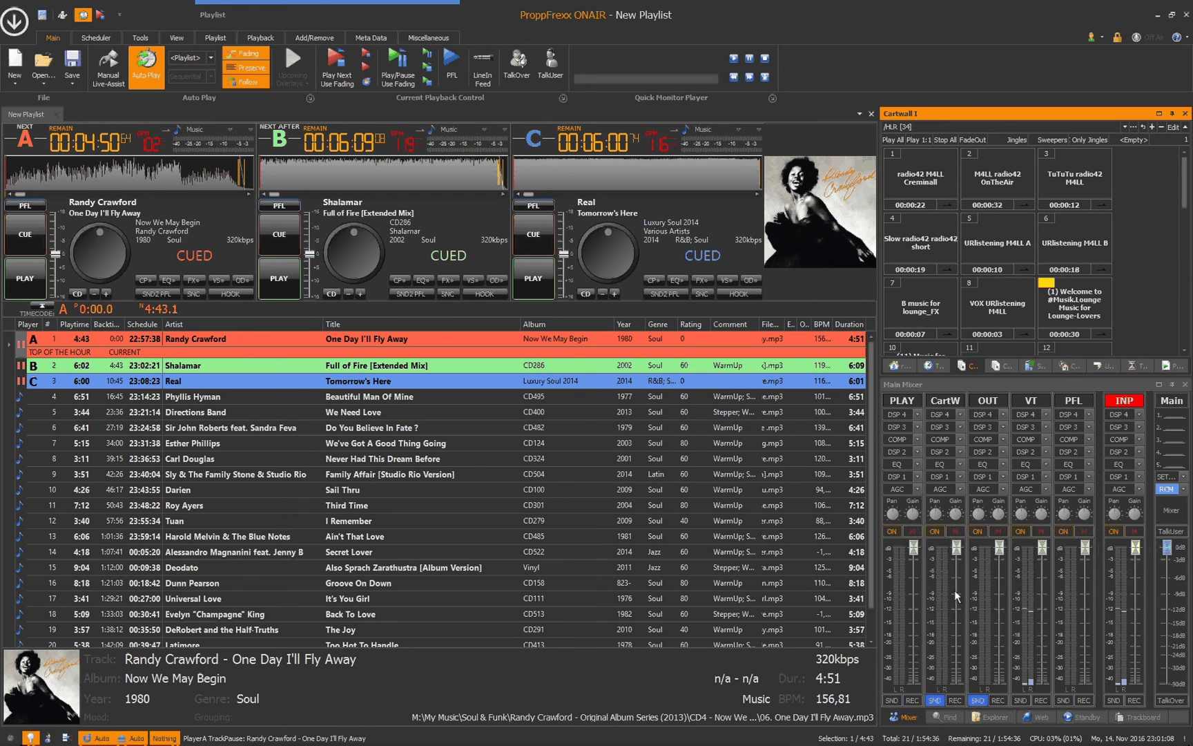
Review the PLAY and INP channel settings, then tick VT in the Cartwall send list.
{"action": "left_click", "coordinate": [897, 405]}
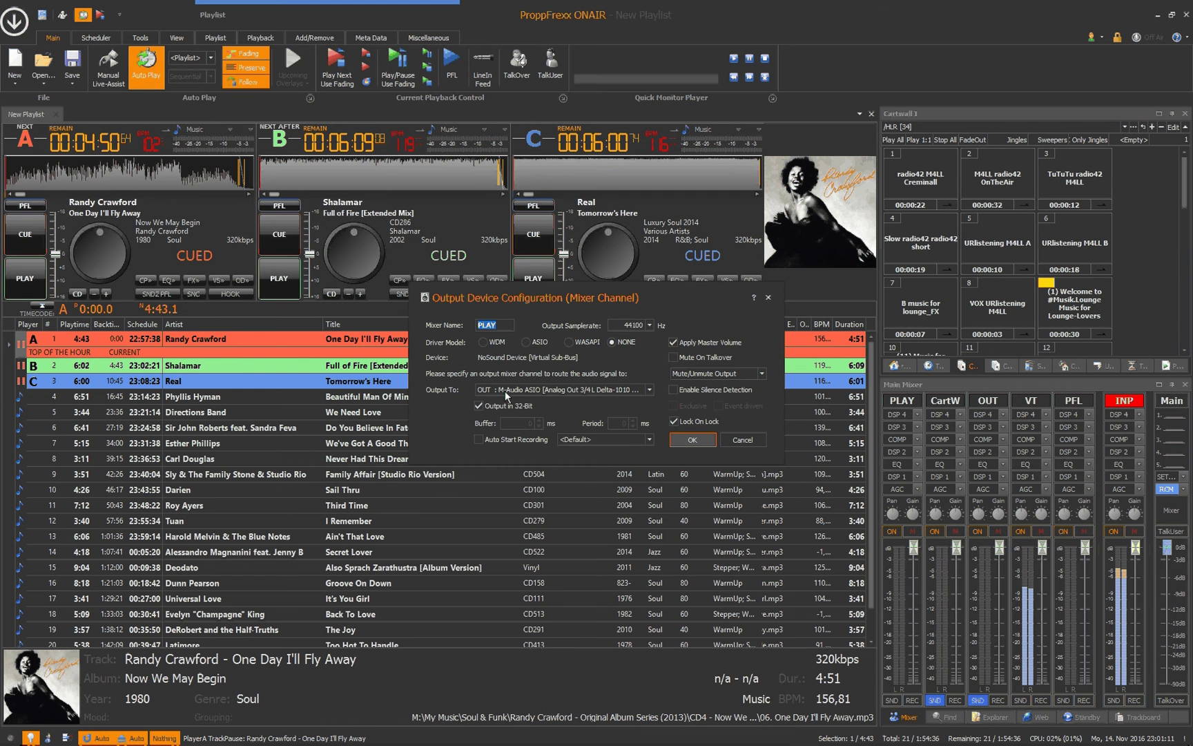
{"action": "left_click", "coordinate": [989, 404]}
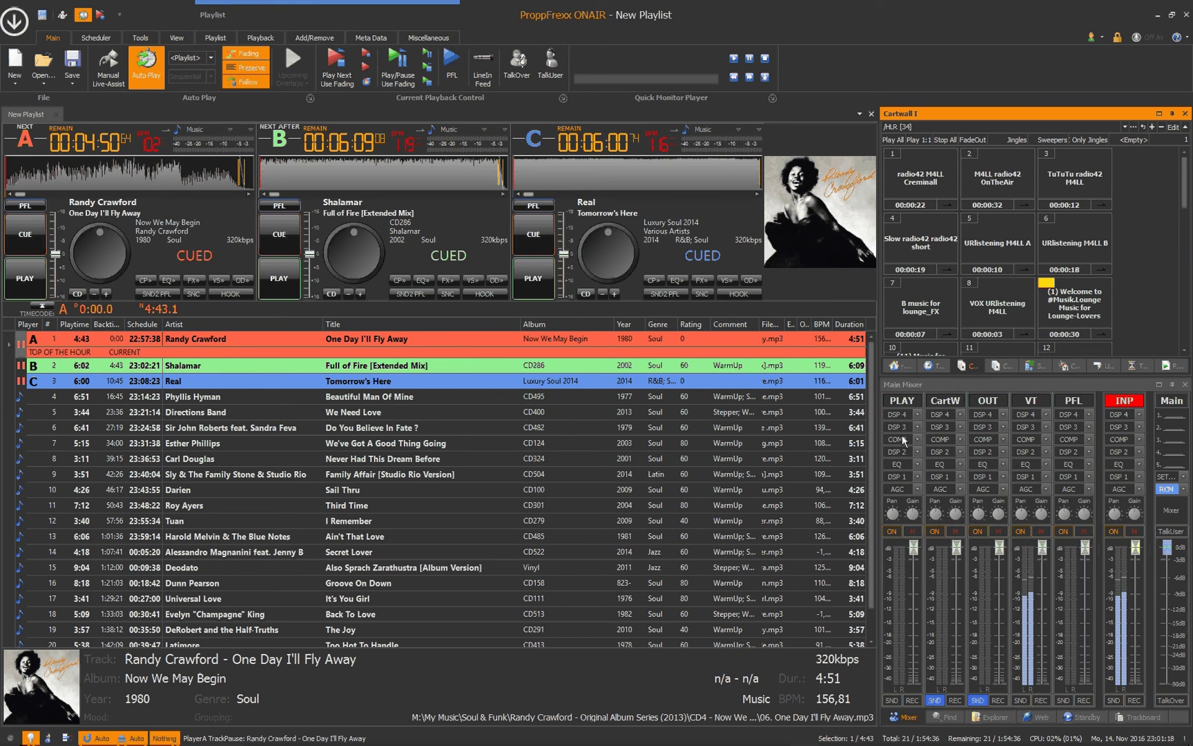
{"action": "left_click", "coordinate": [1125, 403]}
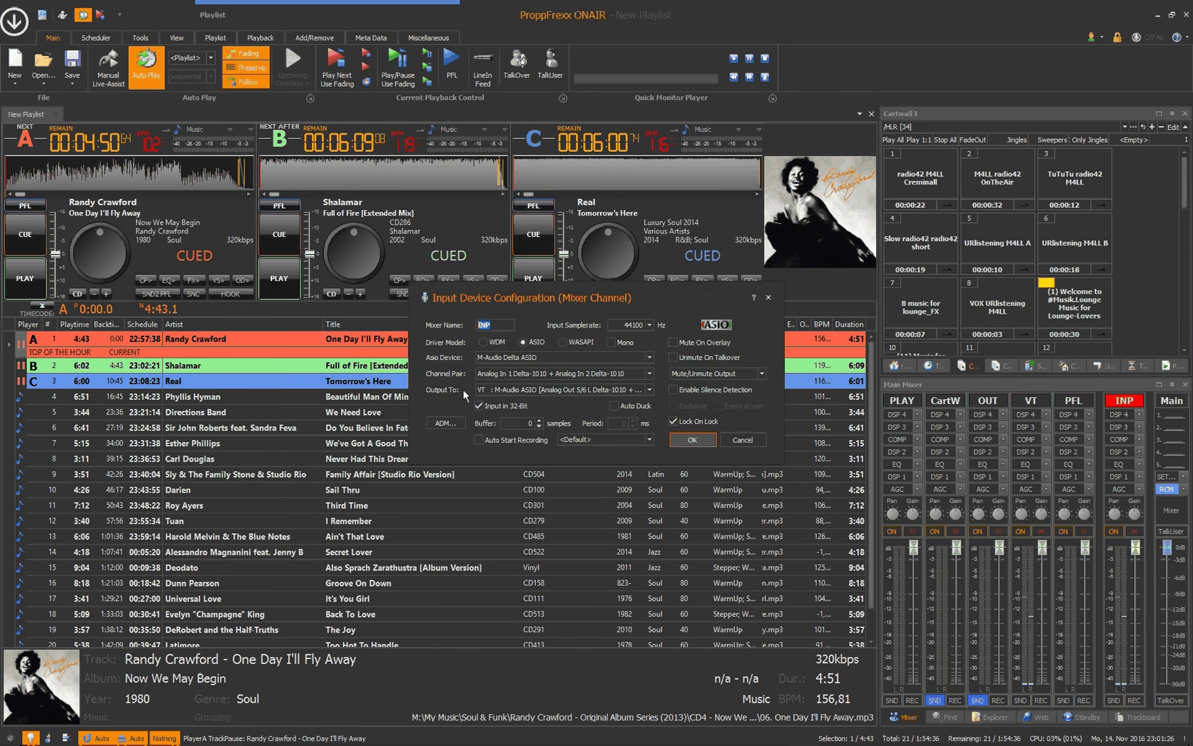
{"action": "left_click", "coordinate": [703, 441]}
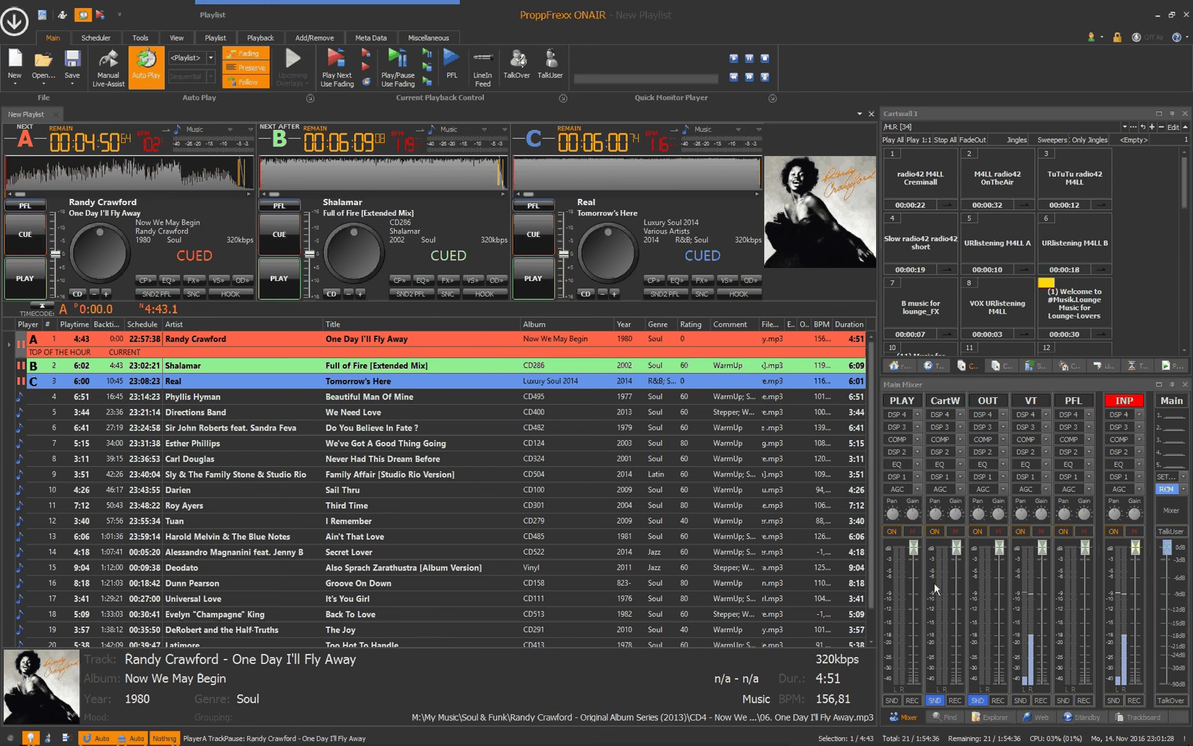
{"action": "left_click", "coordinate": [934, 700]}
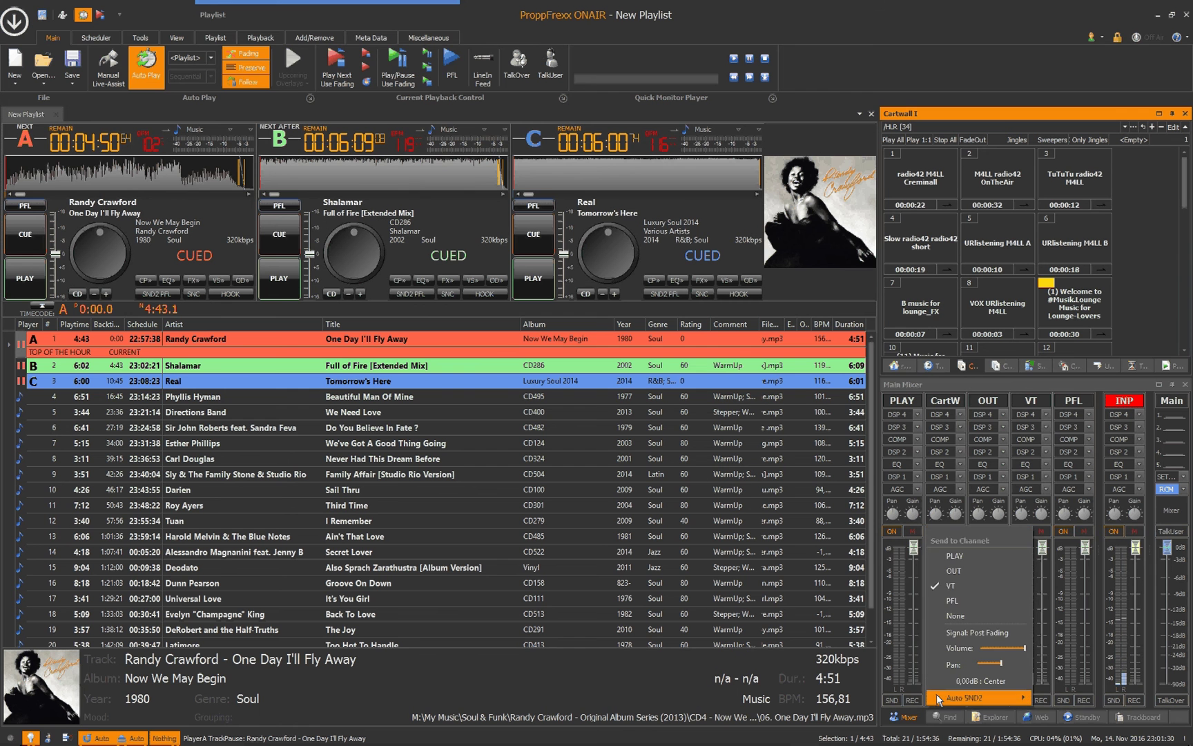
{"action": "left_click", "coordinate": [963, 585]}
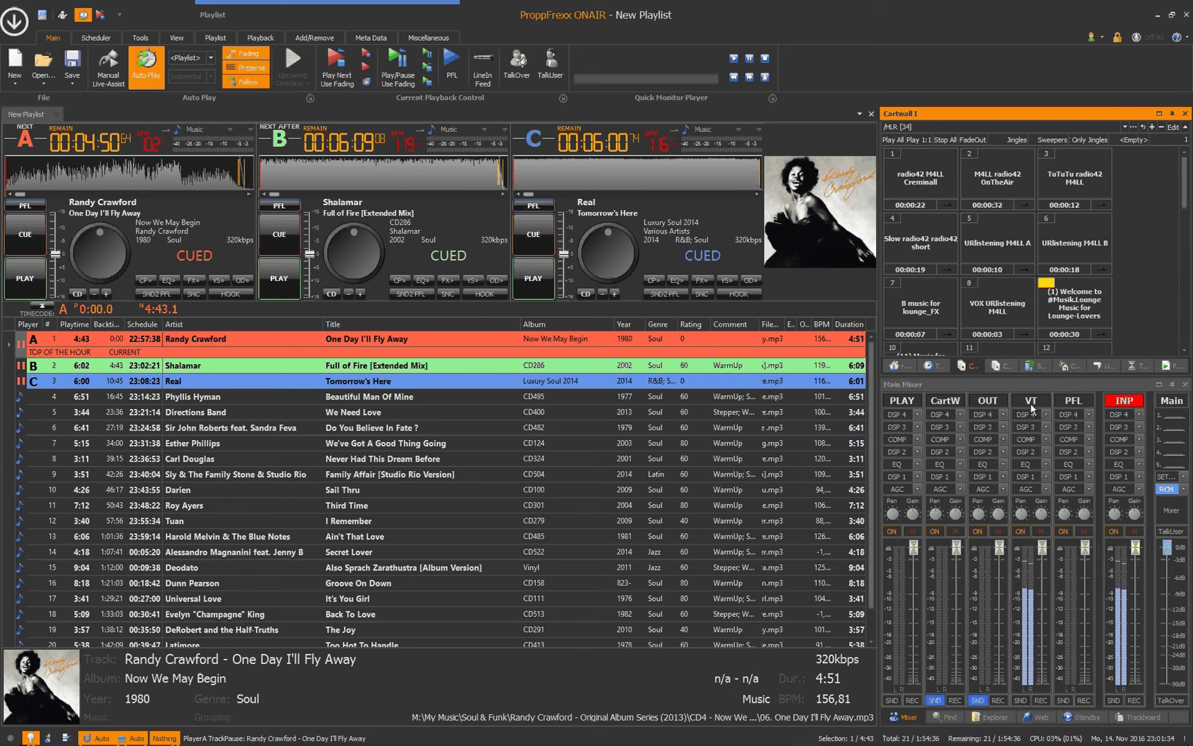
Start Voice Tracking on the Phyllis Hyman track and set its recording Source to VT.
{"action": "right_click", "coordinate": [185, 399]}
{"action": "left_click", "coordinate": [218, 419]}
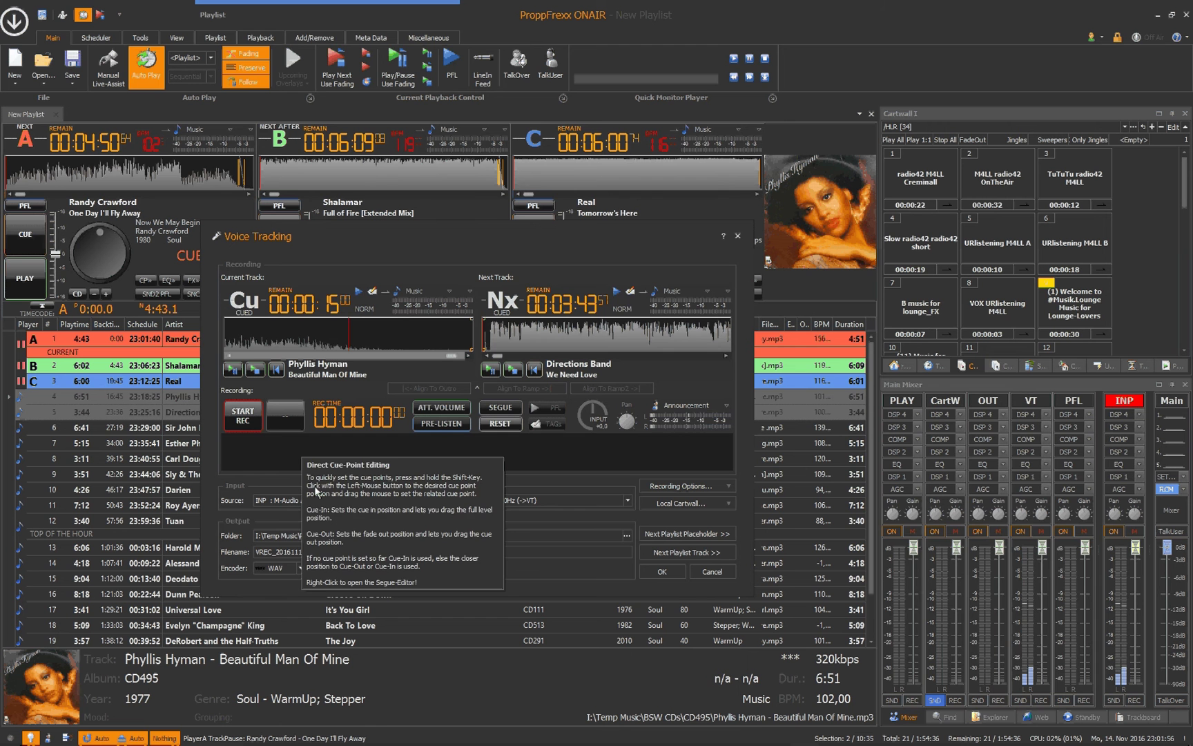
{"action": "left_click", "coordinate": [270, 501]}
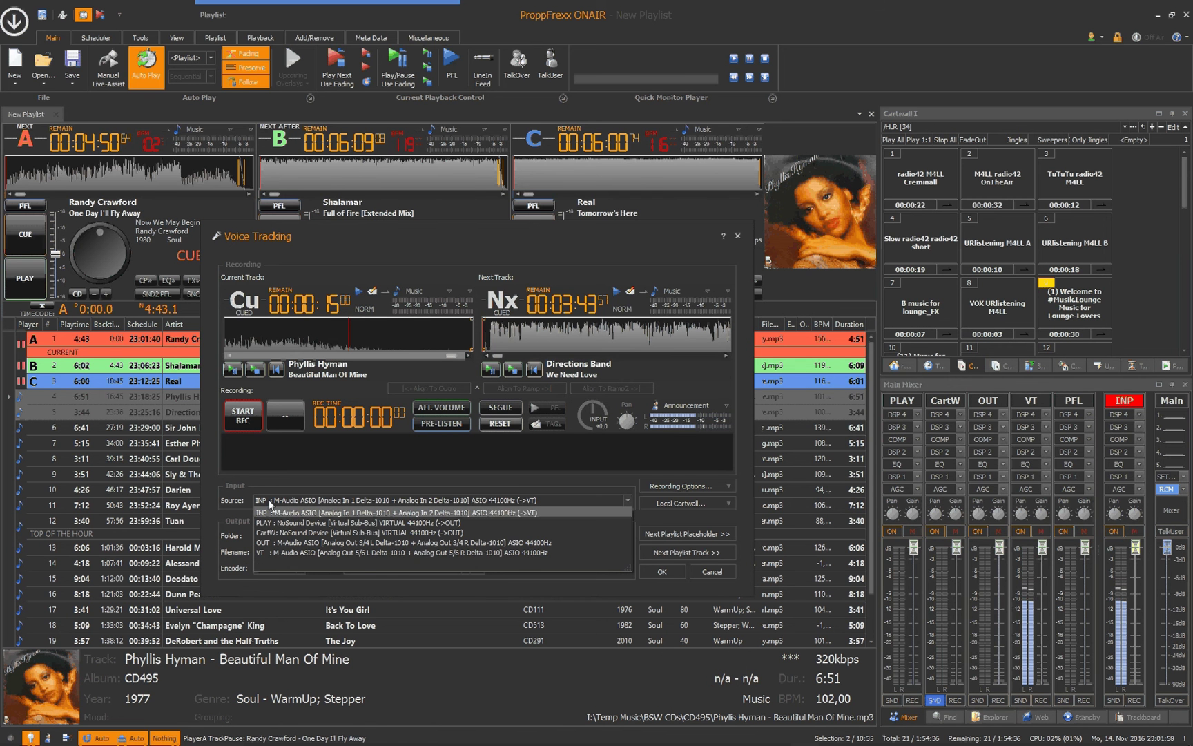
{"action": "left_click", "coordinate": [273, 553]}
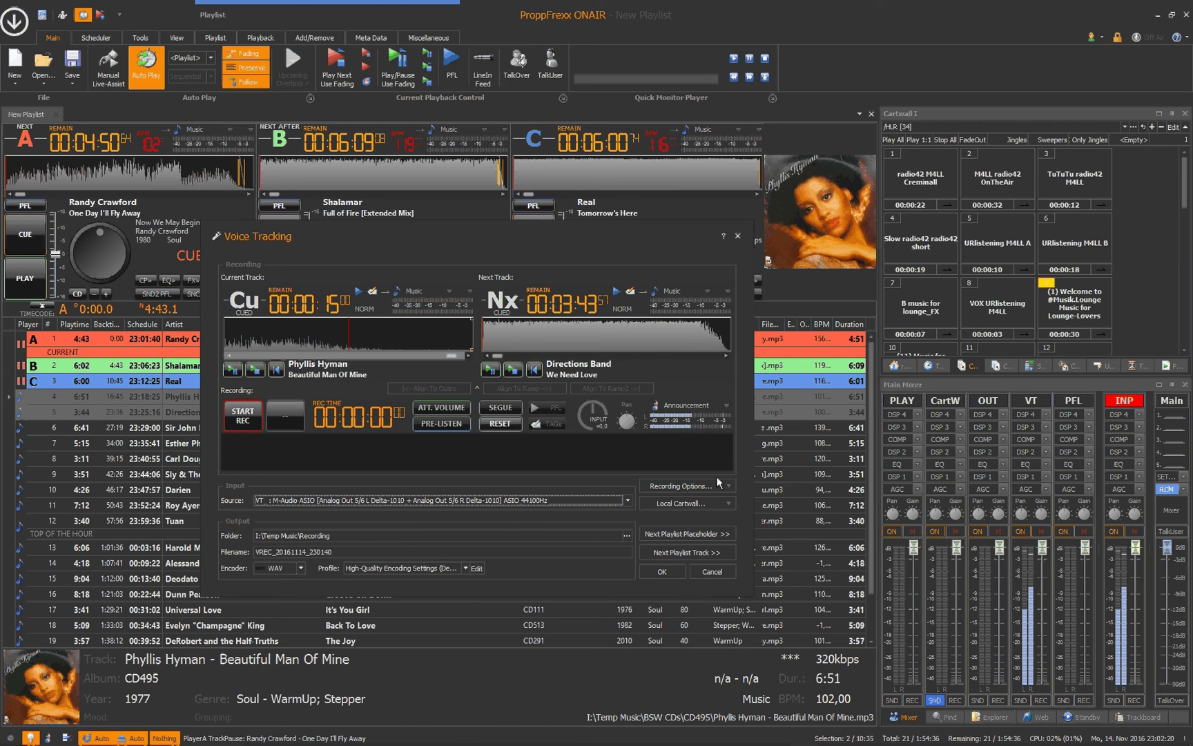
{"action": "left_click", "coordinate": [730, 500]}
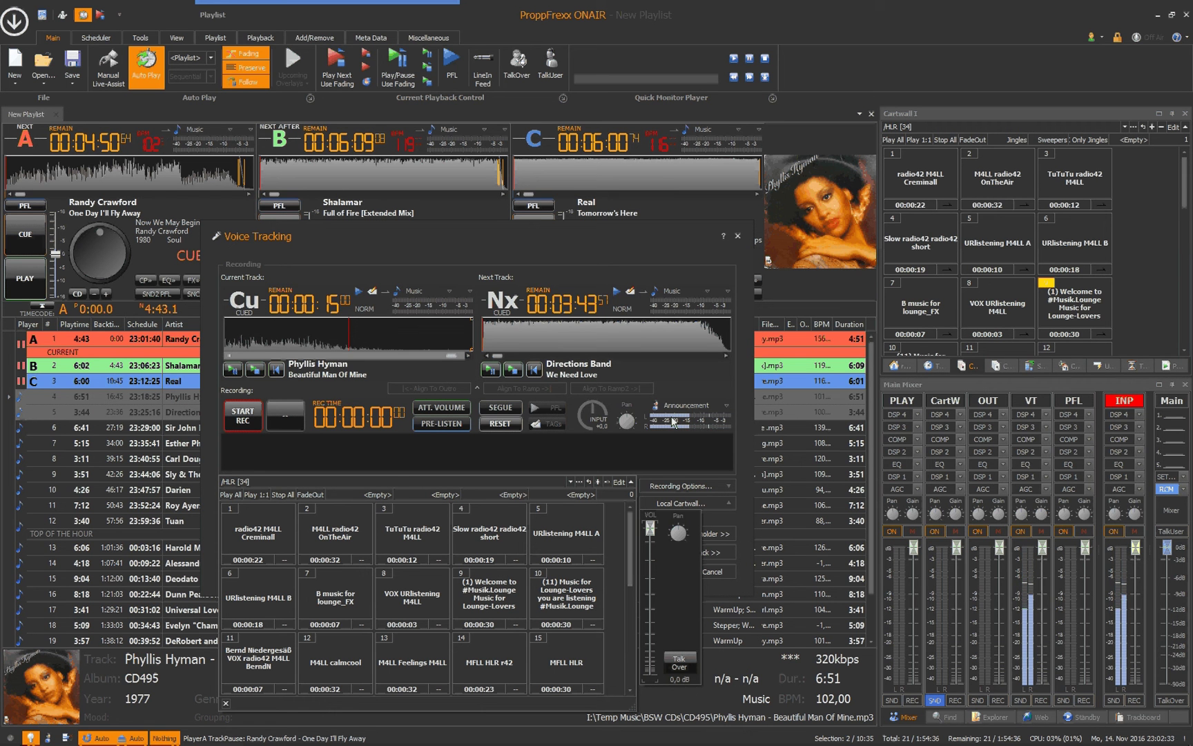
{"action": "left_click", "coordinate": [582, 589]}
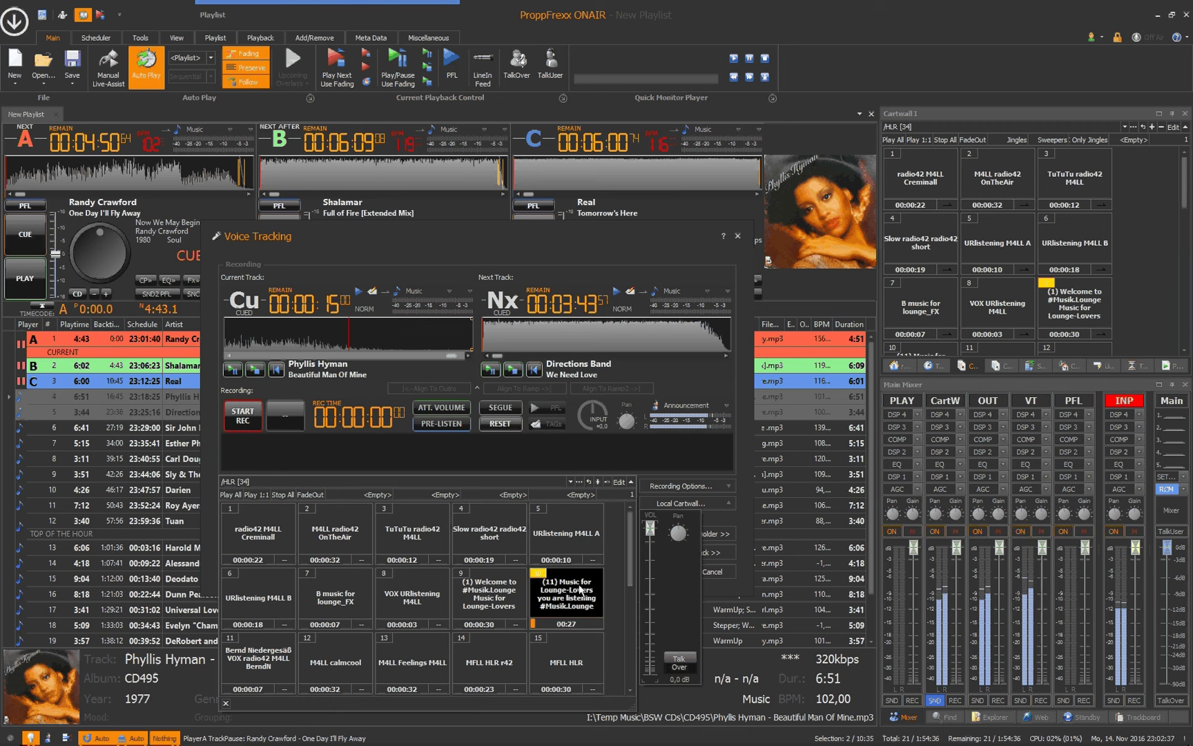
{"action": "left_click", "coordinate": [580, 591]}
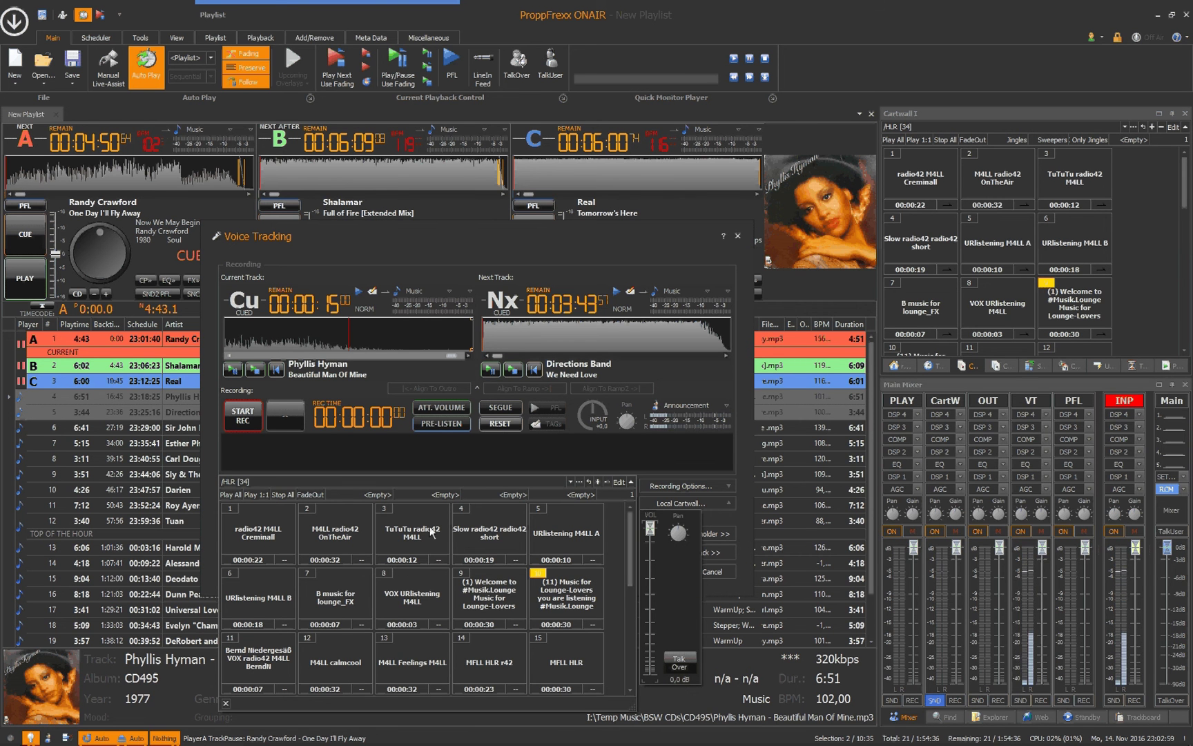
{"action": "left_click", "coordinate": [681, 502]}
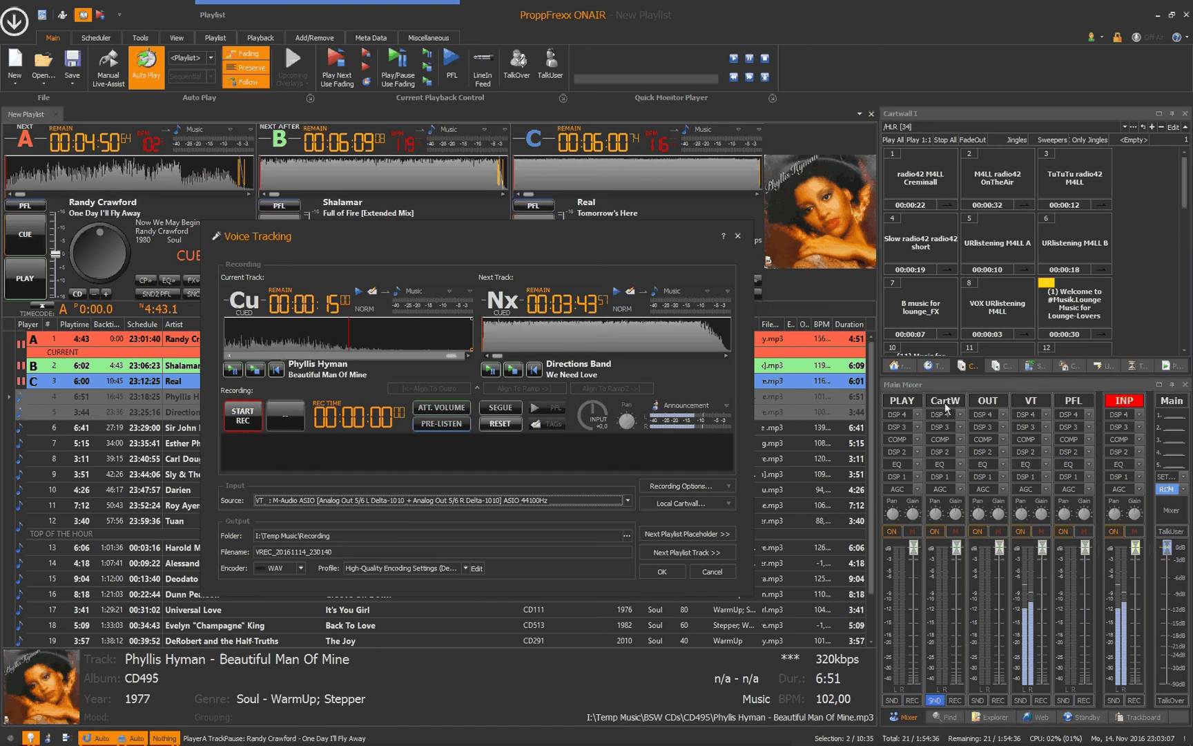
Switch the side panel to the ONAIR Time clock and show the voice-track Recording Options.
{"action": "left_click", "coordinate": [1123, 406]}
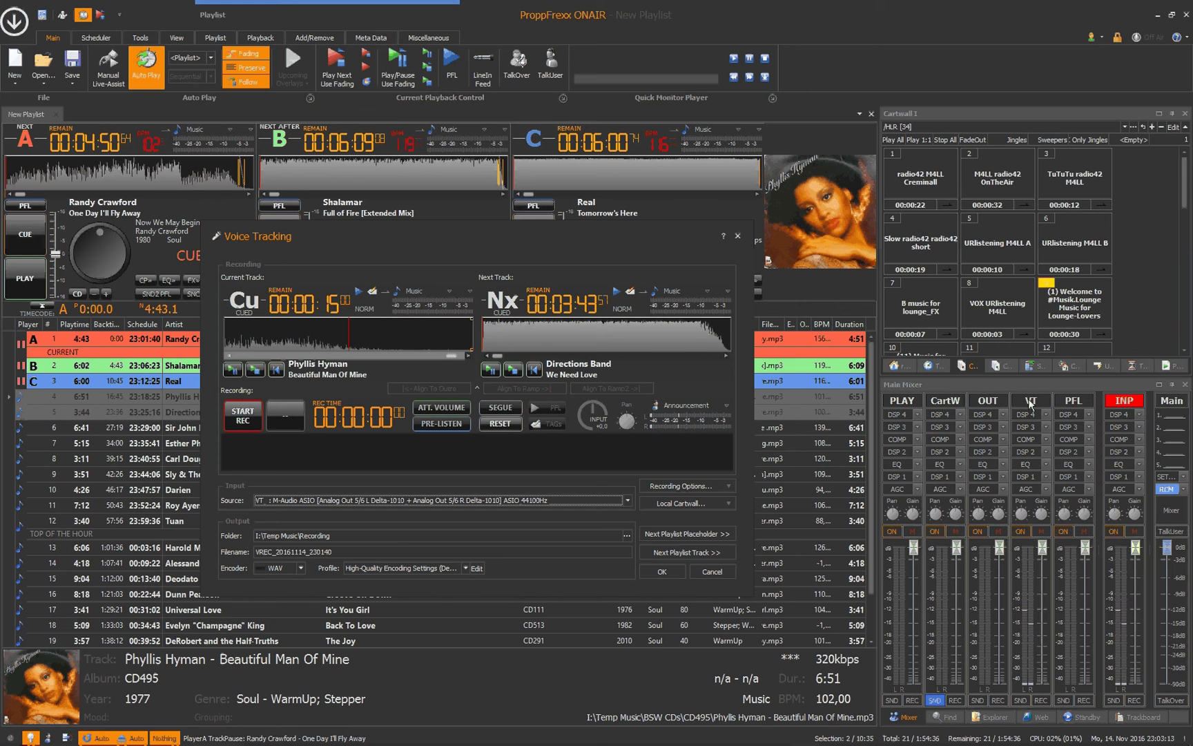
{"action": "left_click", "coordinate": [894, 377]}
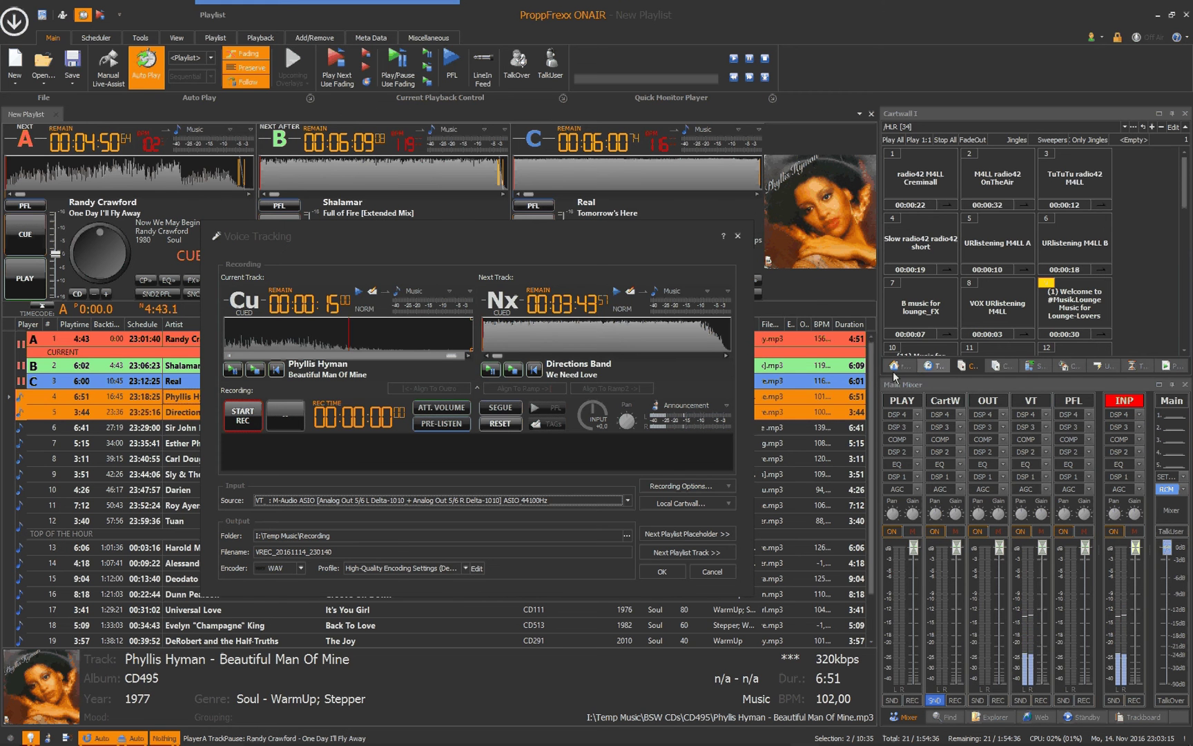
{"action": "left_click", "coordinate": [932, 364]}
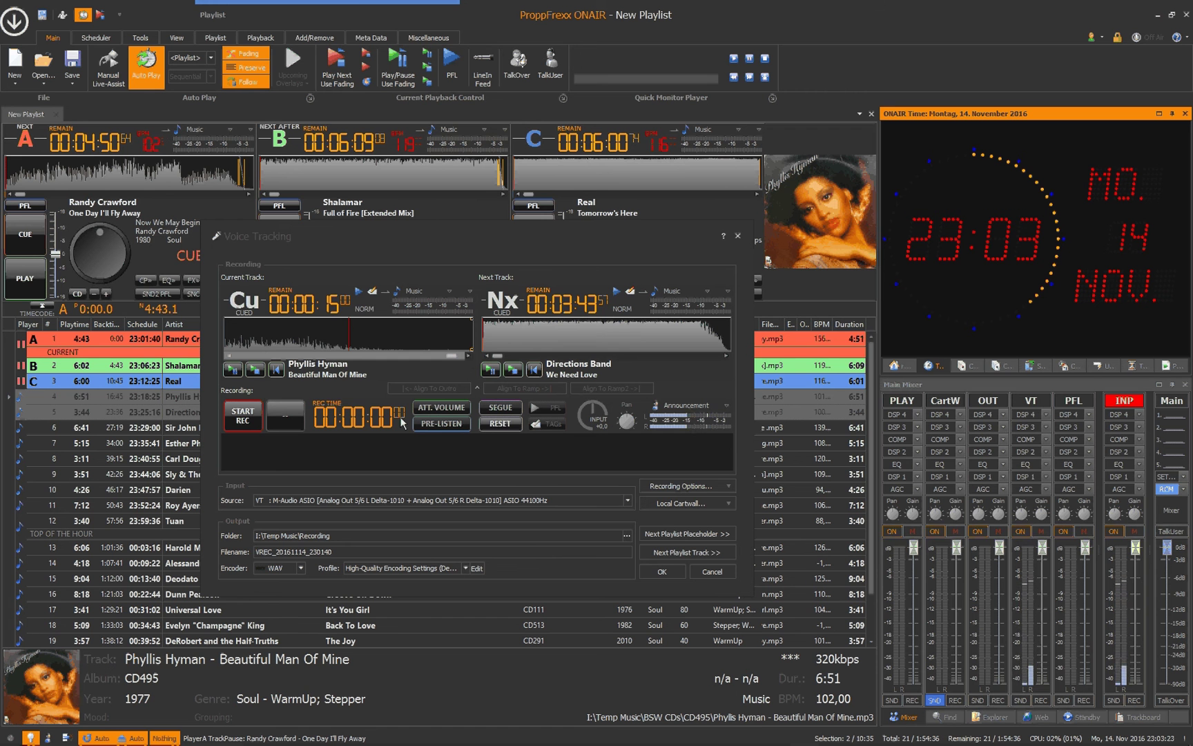
{"action": "left_click", "coordinate": [686, 485]}
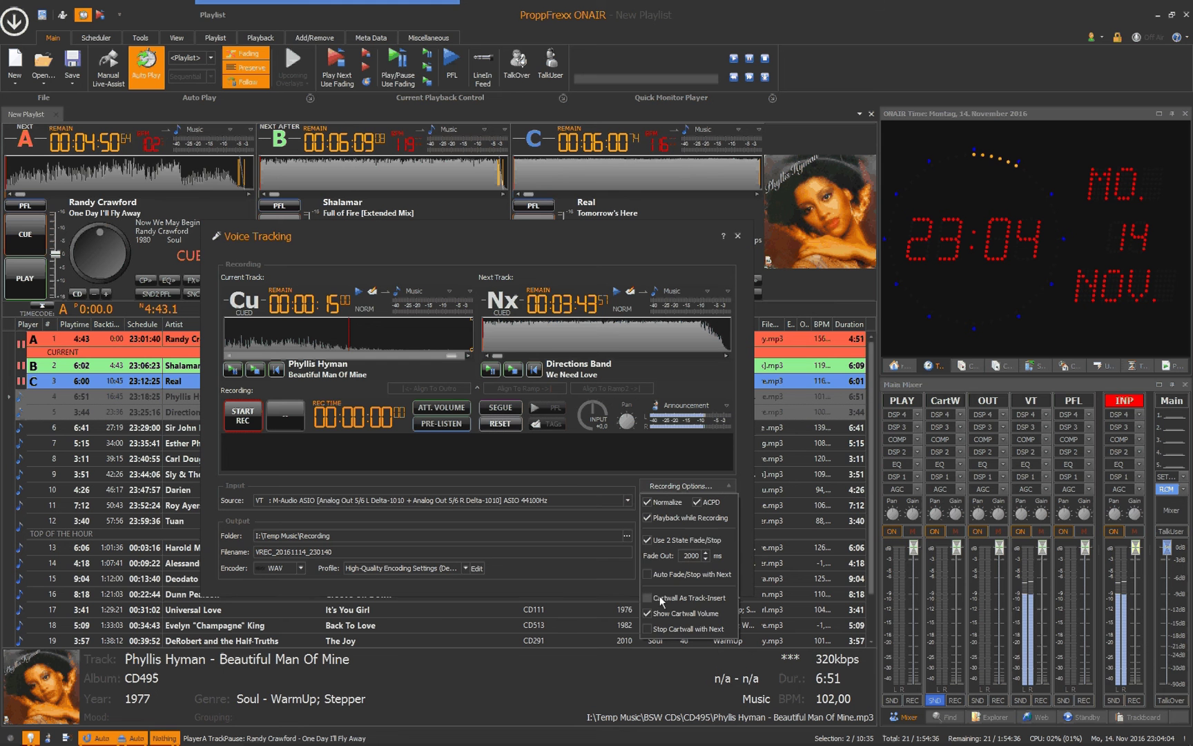
Close the recording options, show the Local Cartwall and start recording the voice track.
{"action": "left_click", "coordinate": [714, 486]}
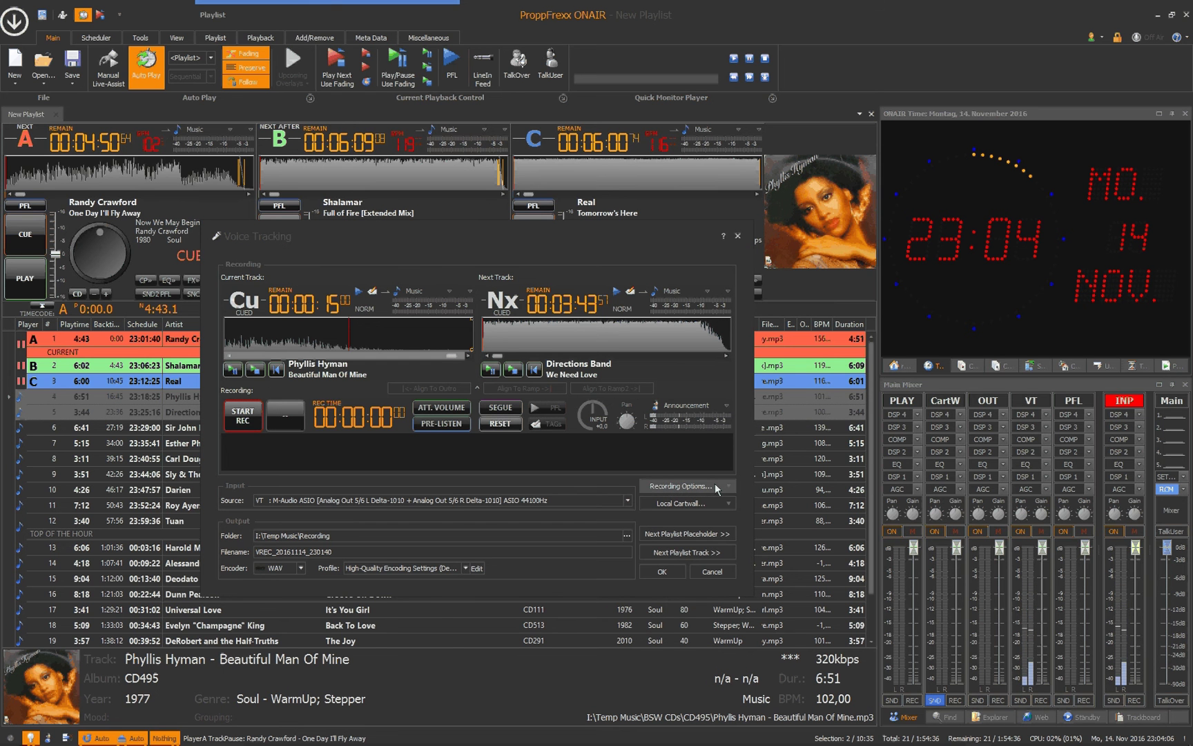
{"action": "left_click", "coordinate": [728, 501]}
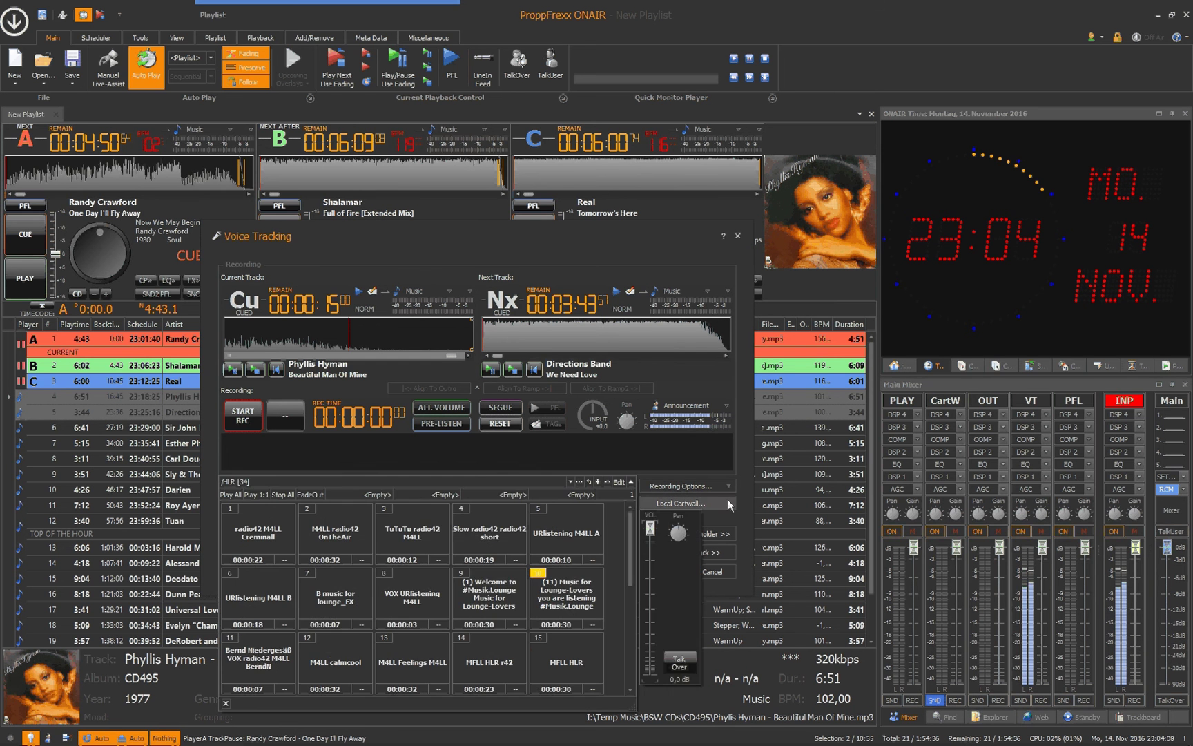
{"action": "left_click", "coordinate": [255, 423]}
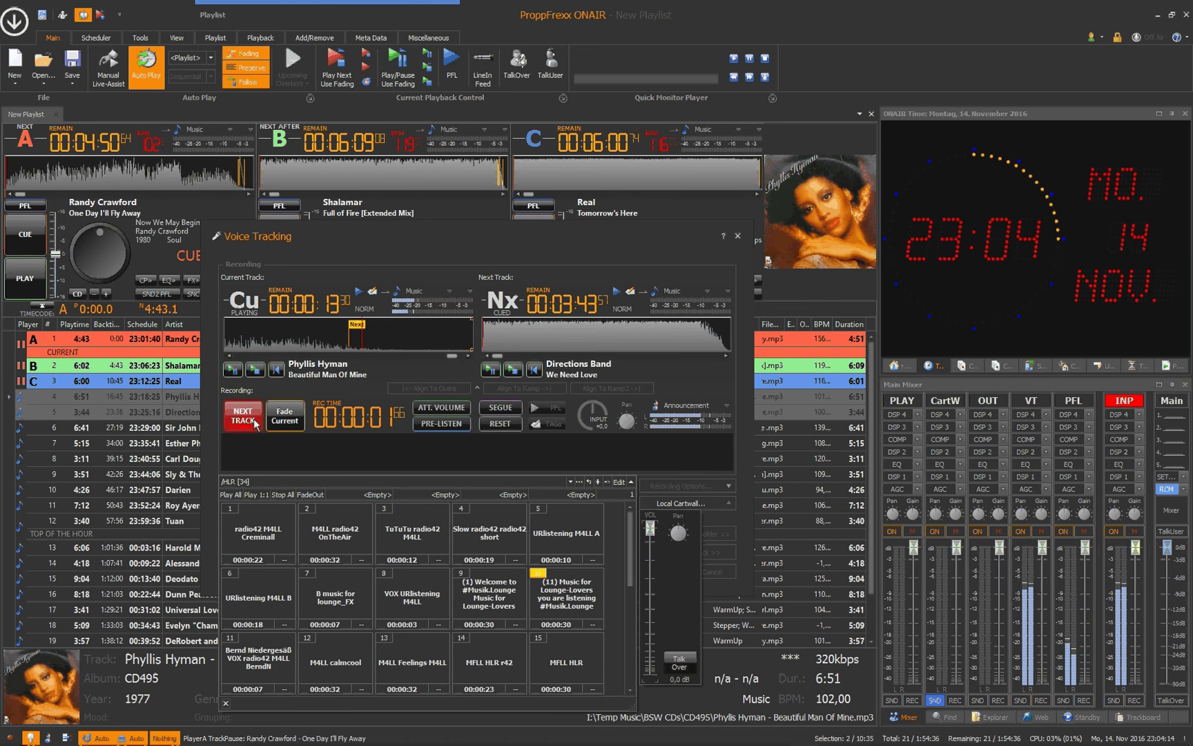
Fire the Lounge-Lovers jingle from cart 10, duck its VOL fader, Fade Current, then stop recording.
{"action": "left_click", "coordinate": [561, 605]}
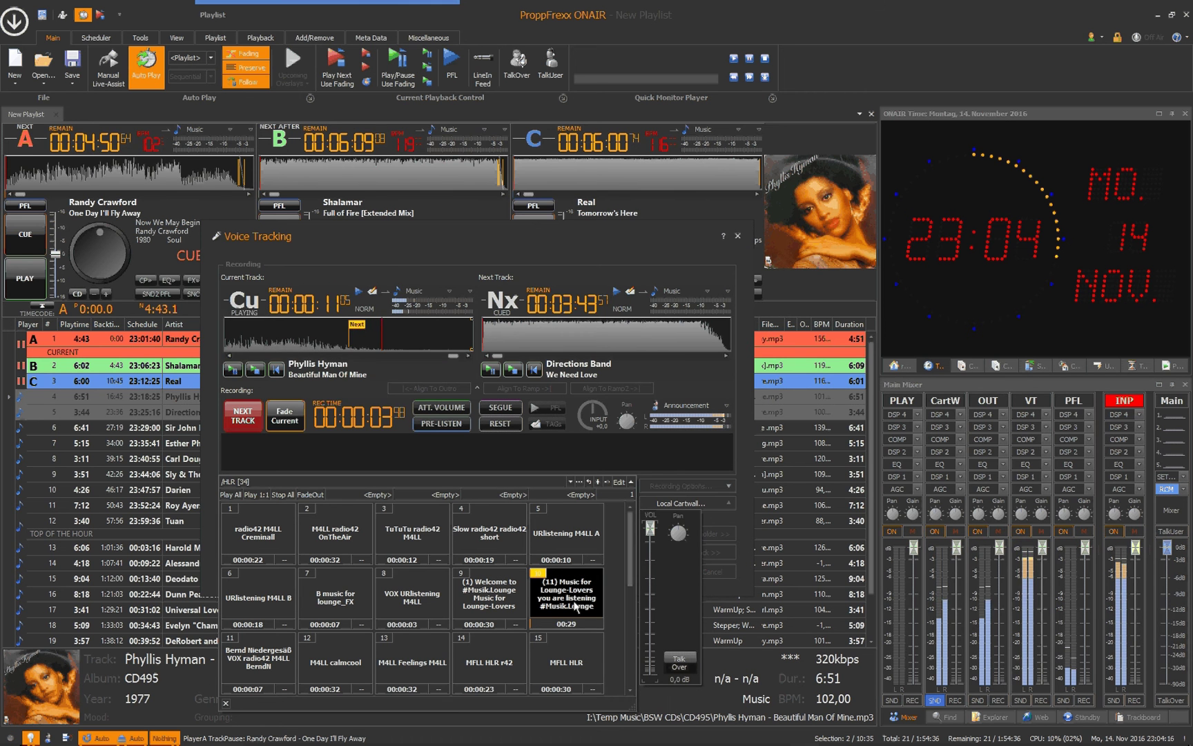
{"action": "left_click", "coordinate": [678, 665]}
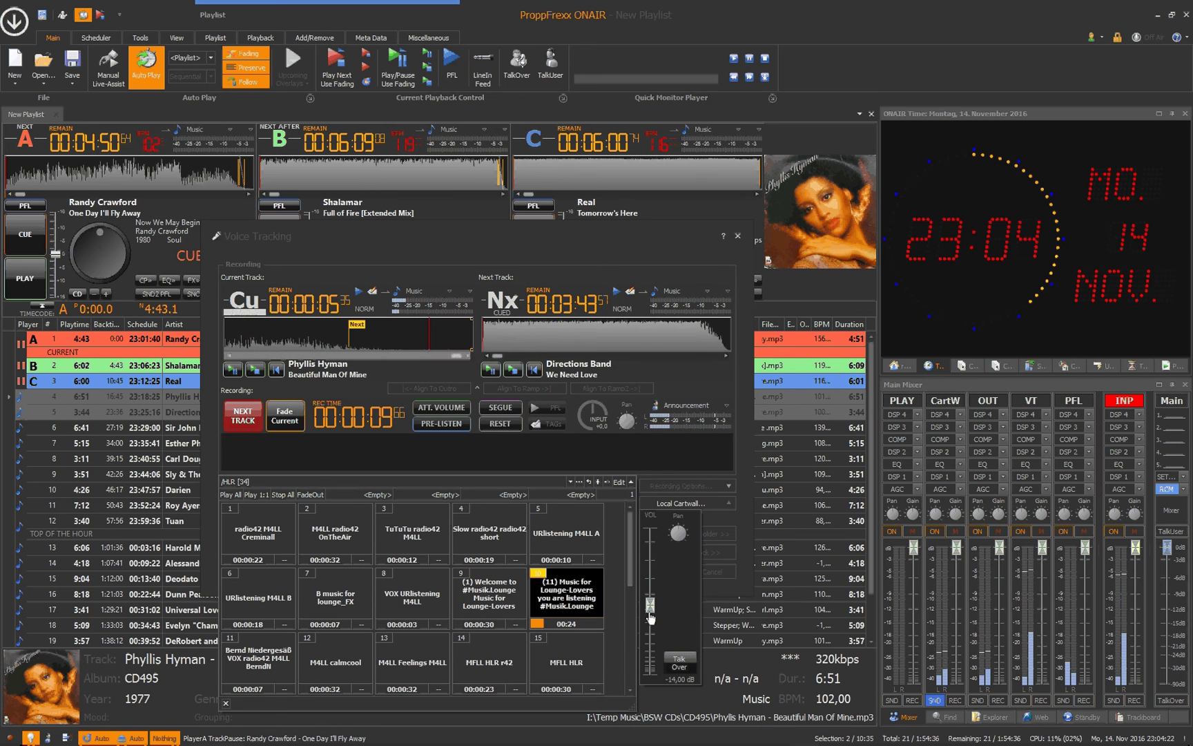
{"action": "left_click_drag", "start_coordinate": [651, 618], "coordinate": [653, 645]}
{"action": "left_click", "coordinate": [269, 423]}
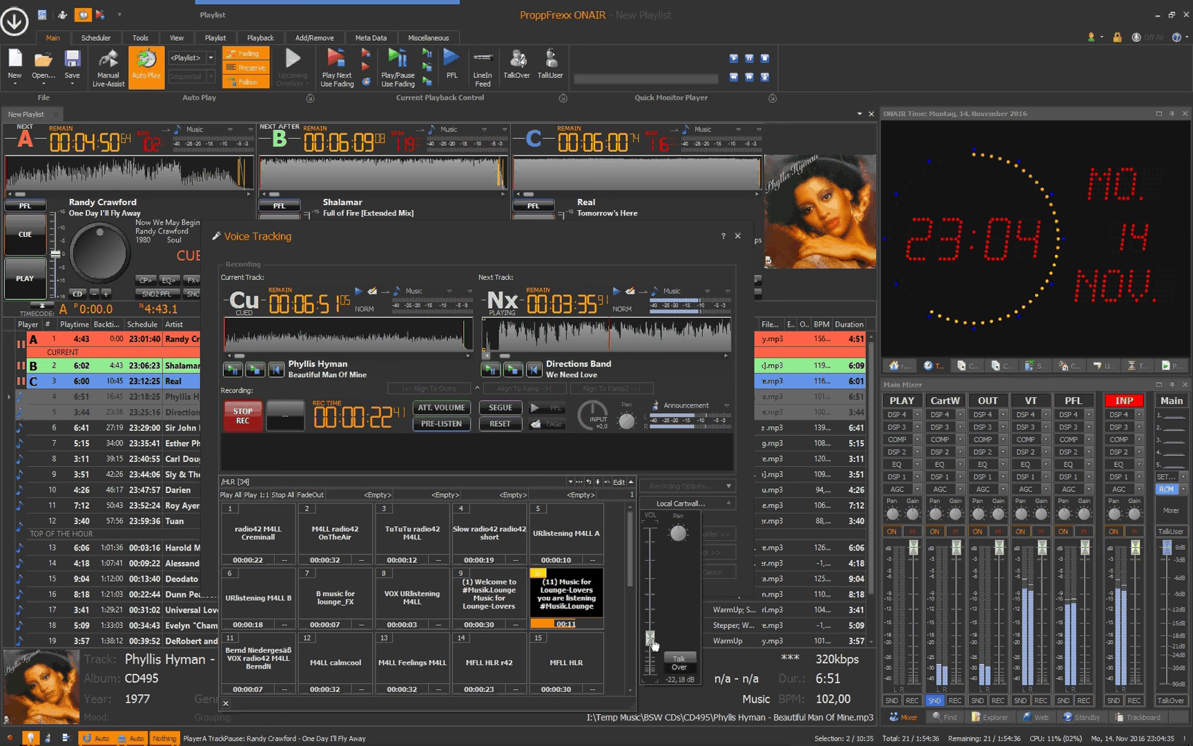
{"action": "left_click", "coordinate": [680, 666]}
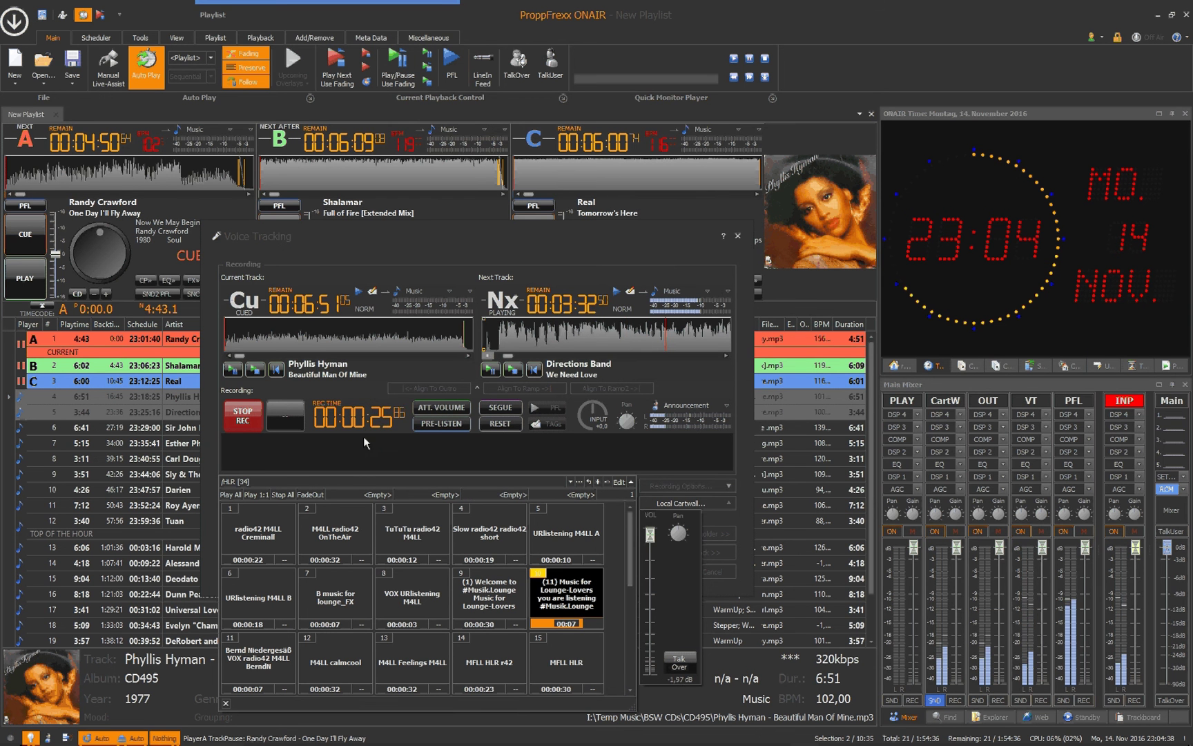
{"action": "left_click", "coordinate": [249, 419]}
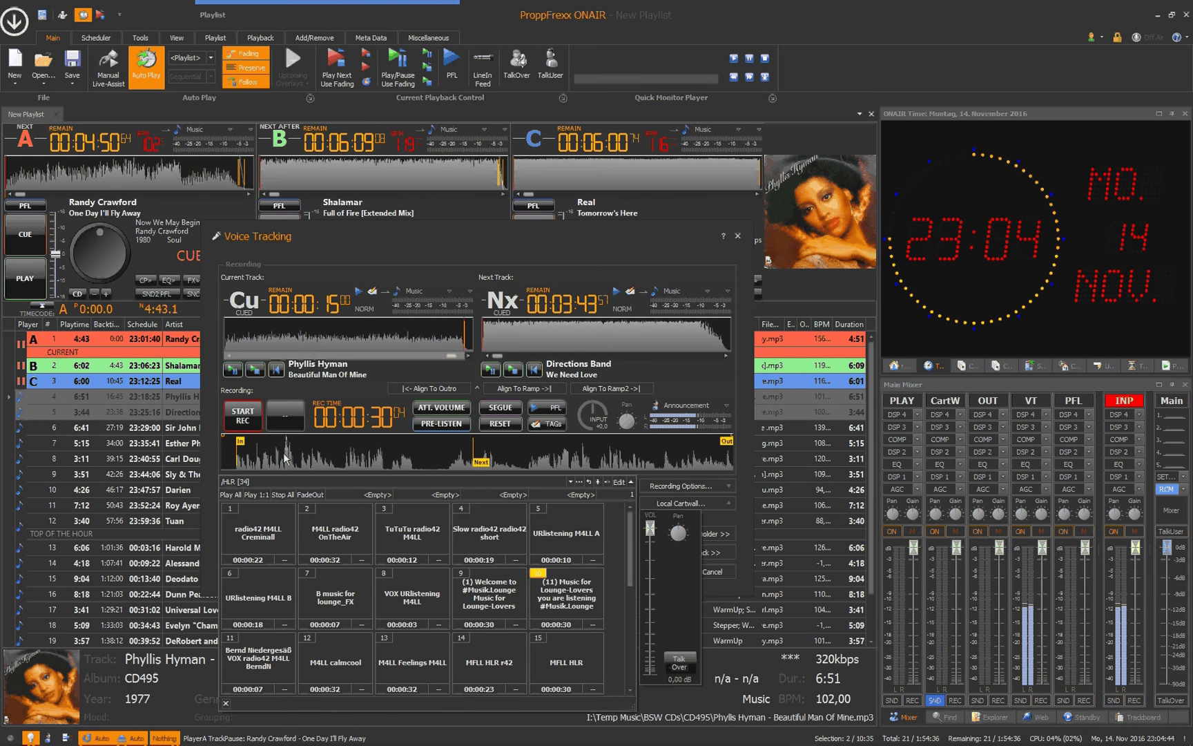
Hide the Local Cartwall and preview the 29-second recording VREC_20161114_230140 in the PFL Player.
{"action": "left_click", "coordinate": [699, 503]}
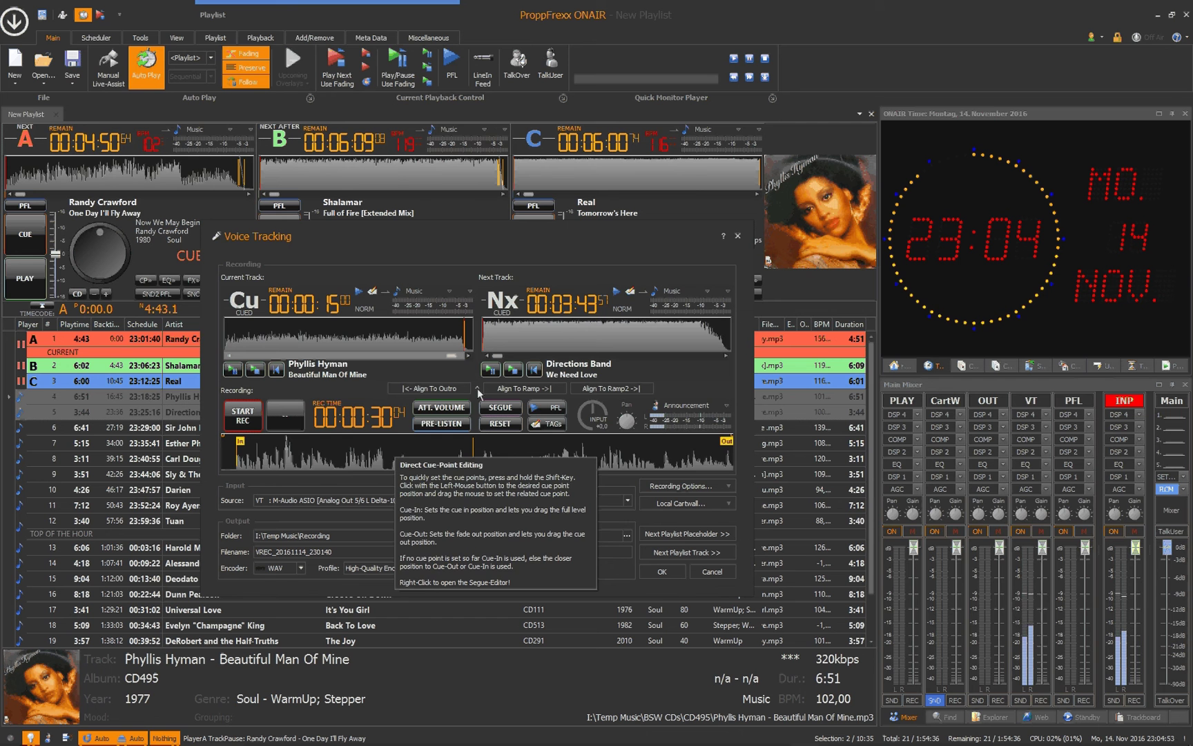
{"action": "left_click", "coordinate": [552, 409]}
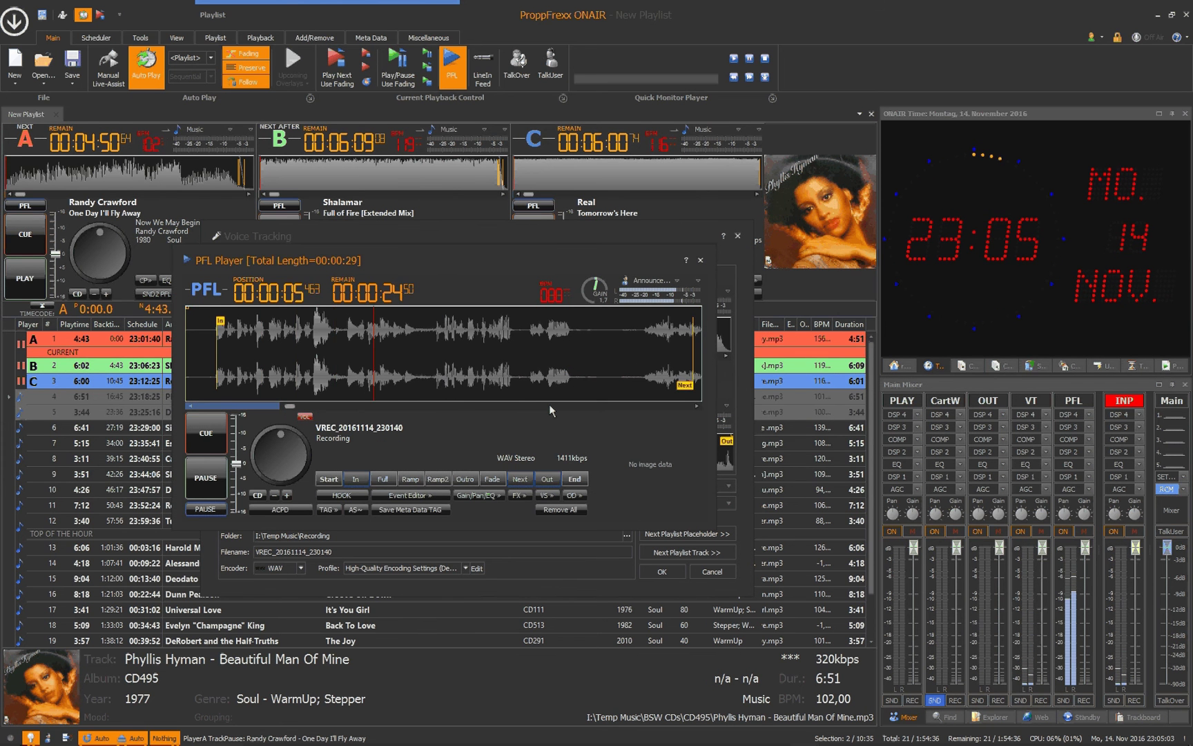
{"action": "left_click", "coordinate": [701, 261]}
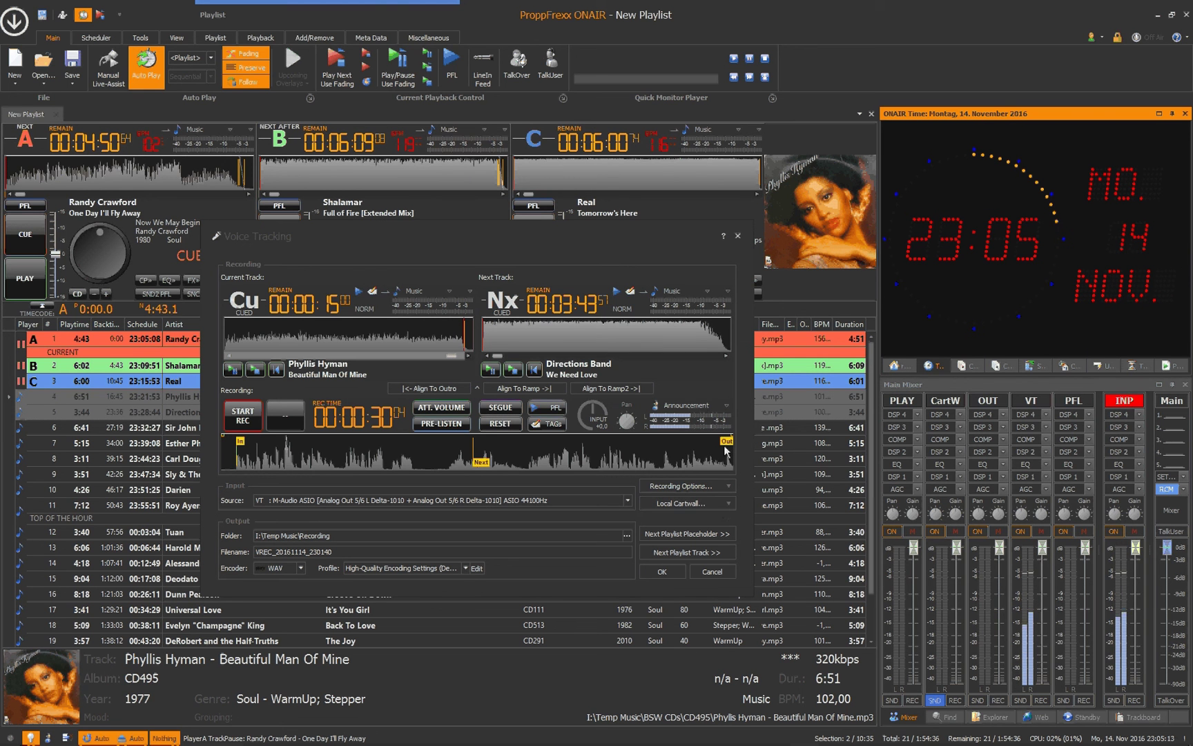
{"action": "left_click", "coordinate": [720, 504]}
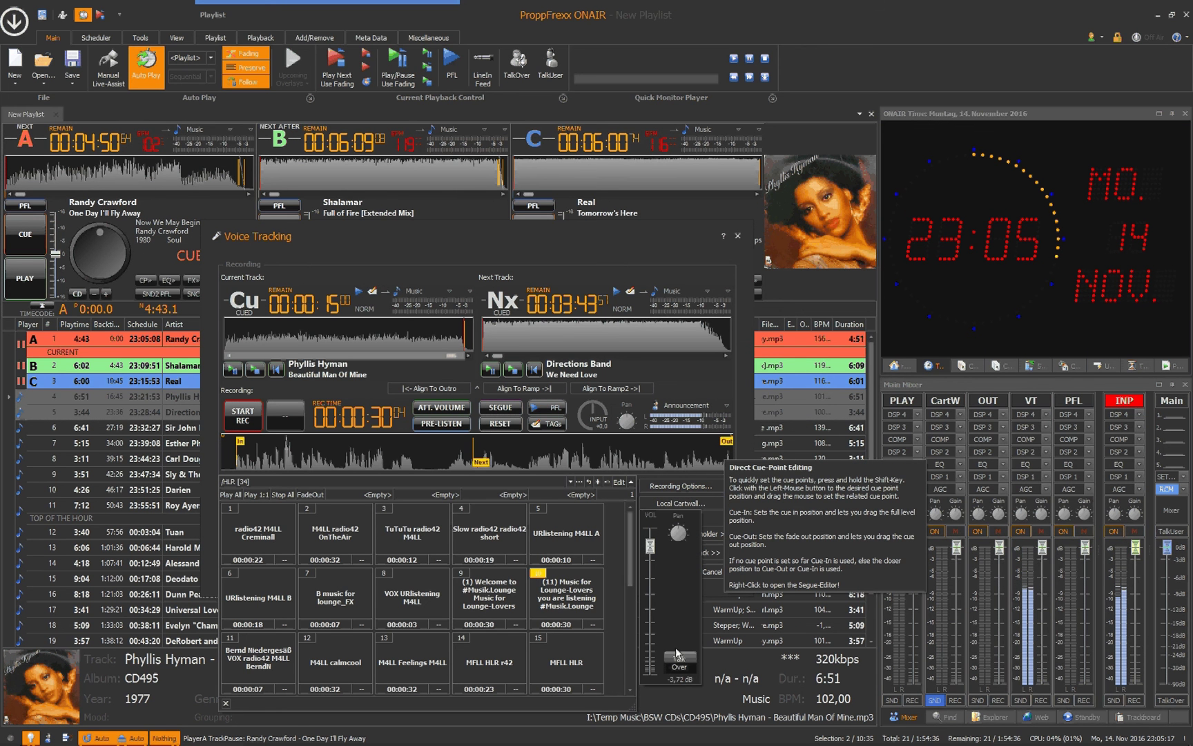
{"action": "left_click", "coordinate": [647, 598]}
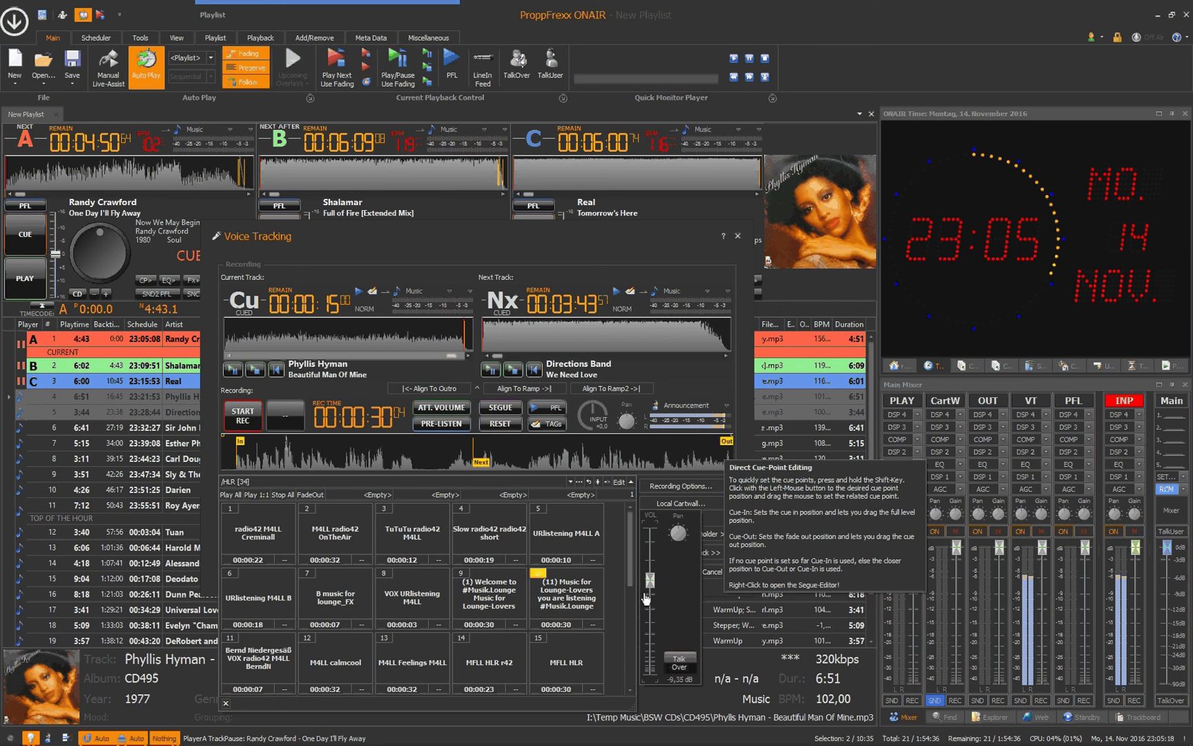
{"action": "left_click_drag", "start_coordinate": [647, 598], "coordinate": [647, 517]}
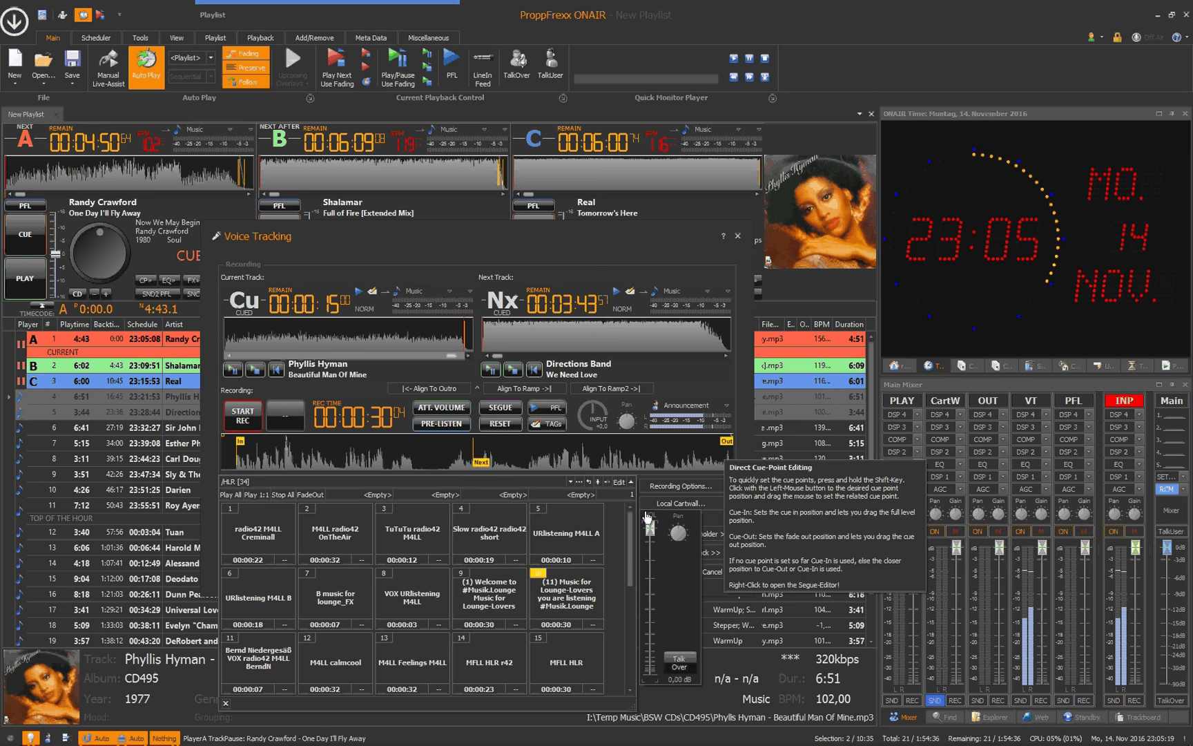
{"action": "left_click", "coordinate": [688, 504]}
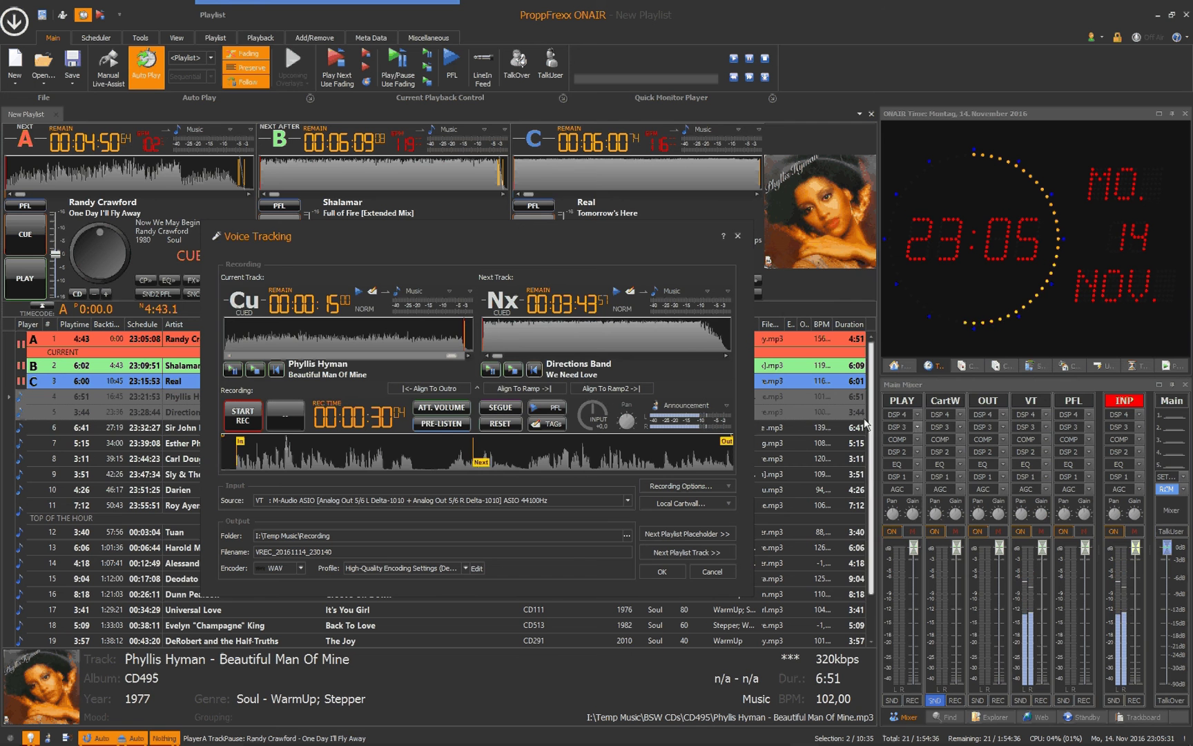
Close the Voice Tracking window to reveal the playlist, players and mixer.
{"action": "left_click", "coordinate": [738, 236]}
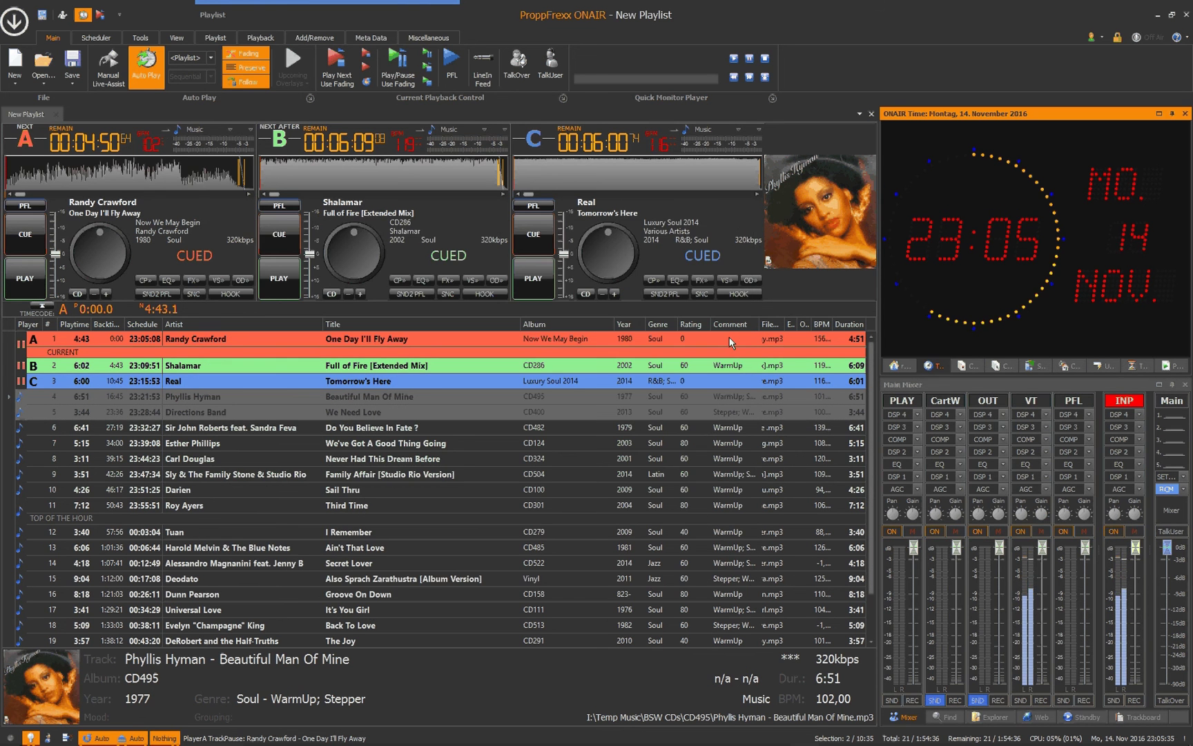